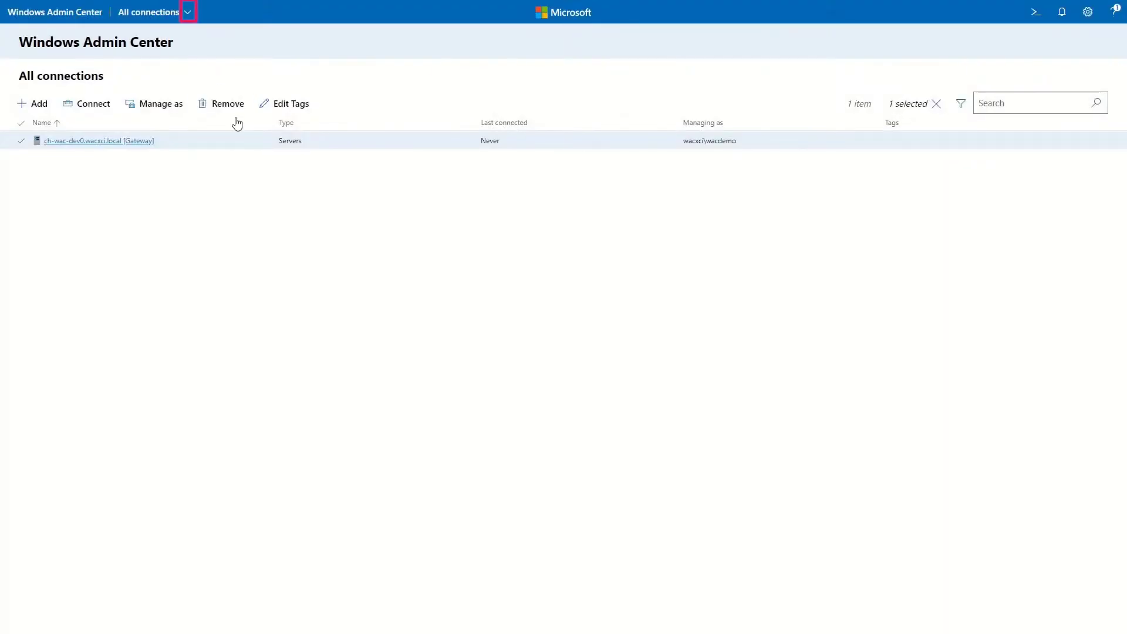
# Open the All connections tool switcher to reveal Lenovo XClarity Integrator
pyautogui.click(176, 18)
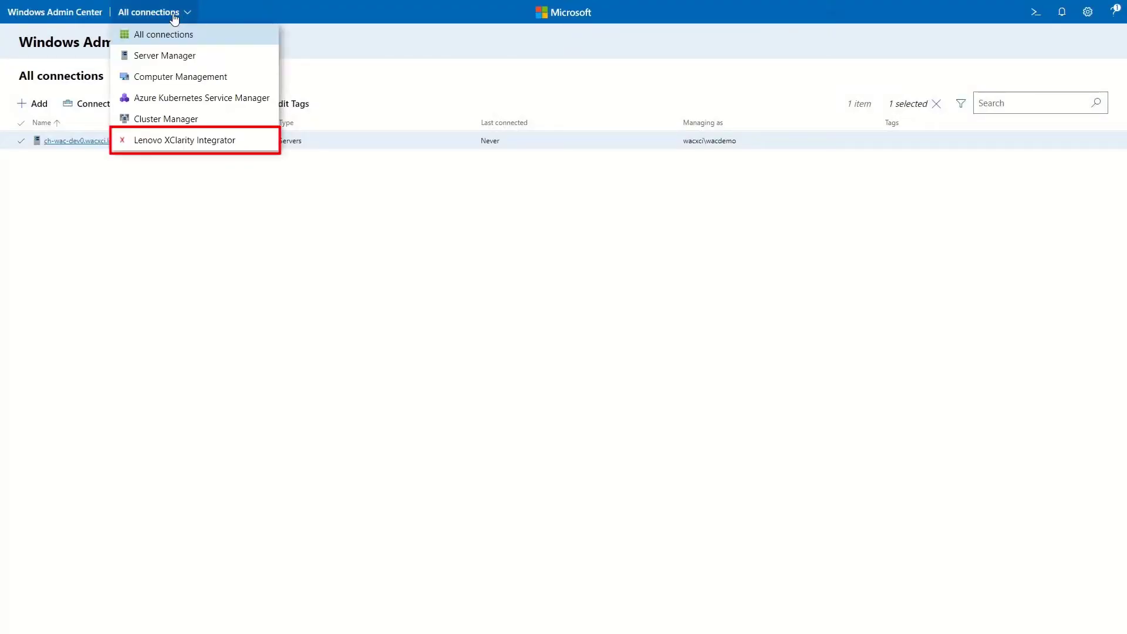
# In Lenovo XClarity Integrator, connect to XClarity Administrator 10.240.198.222 as USERID
pyautogui.click(177, 142)
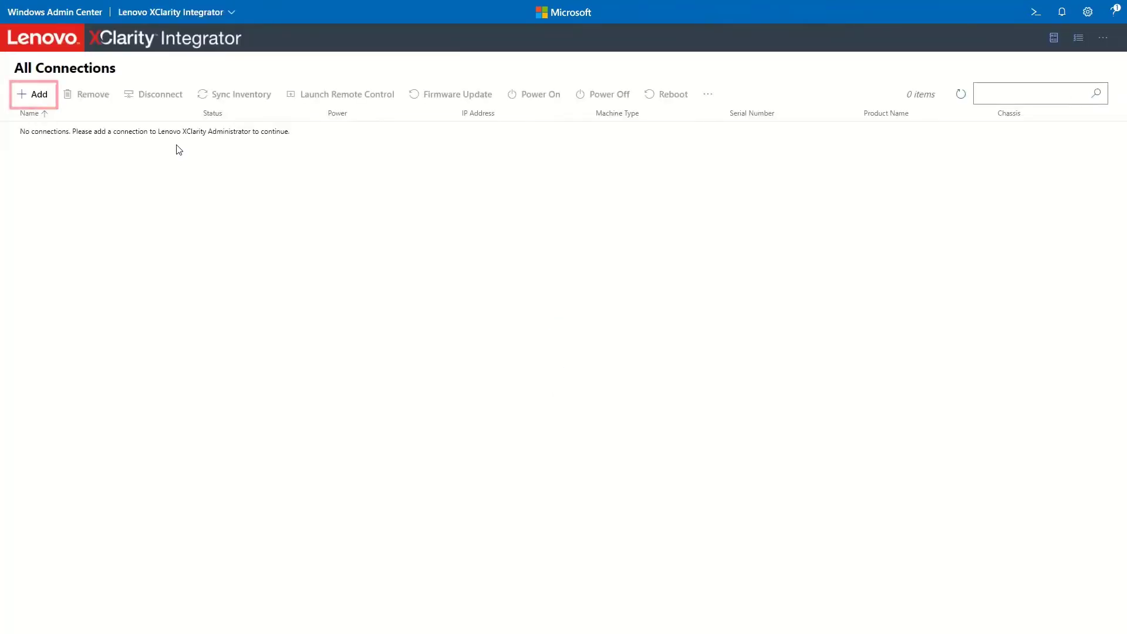
pyautogui.click(40, 95)
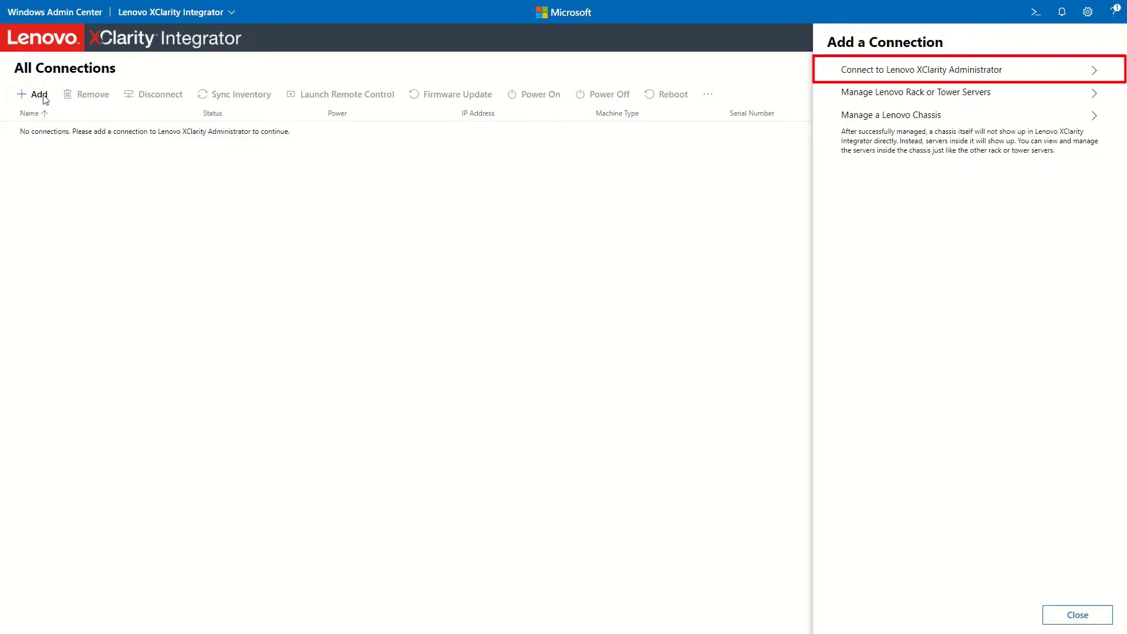
pyautogui.click(881, 71)
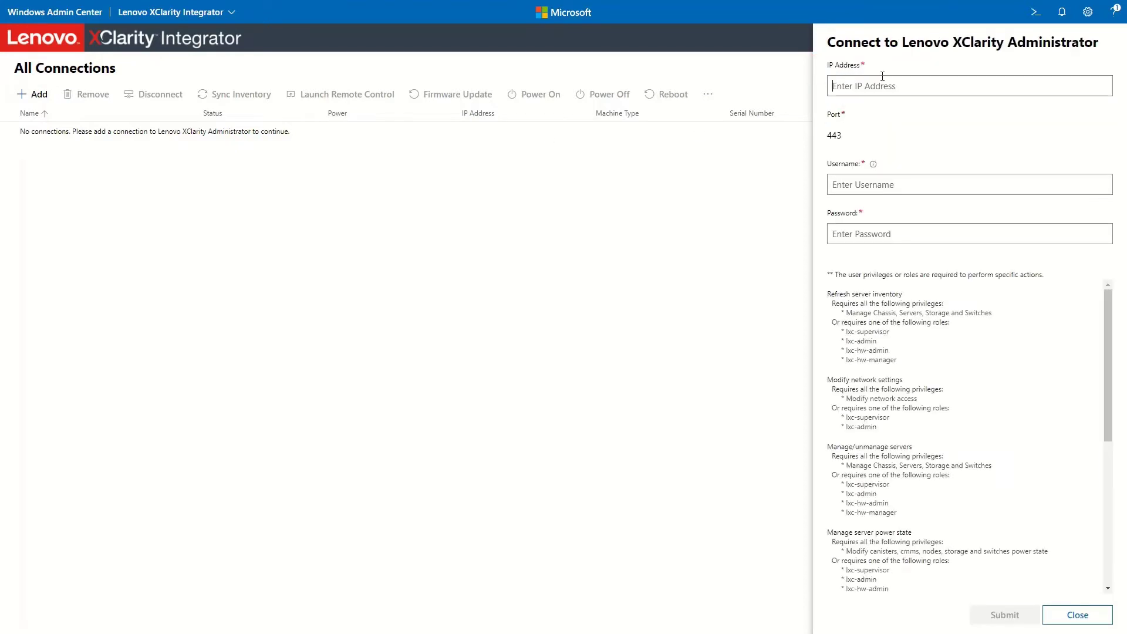
pyautogui.write('1')
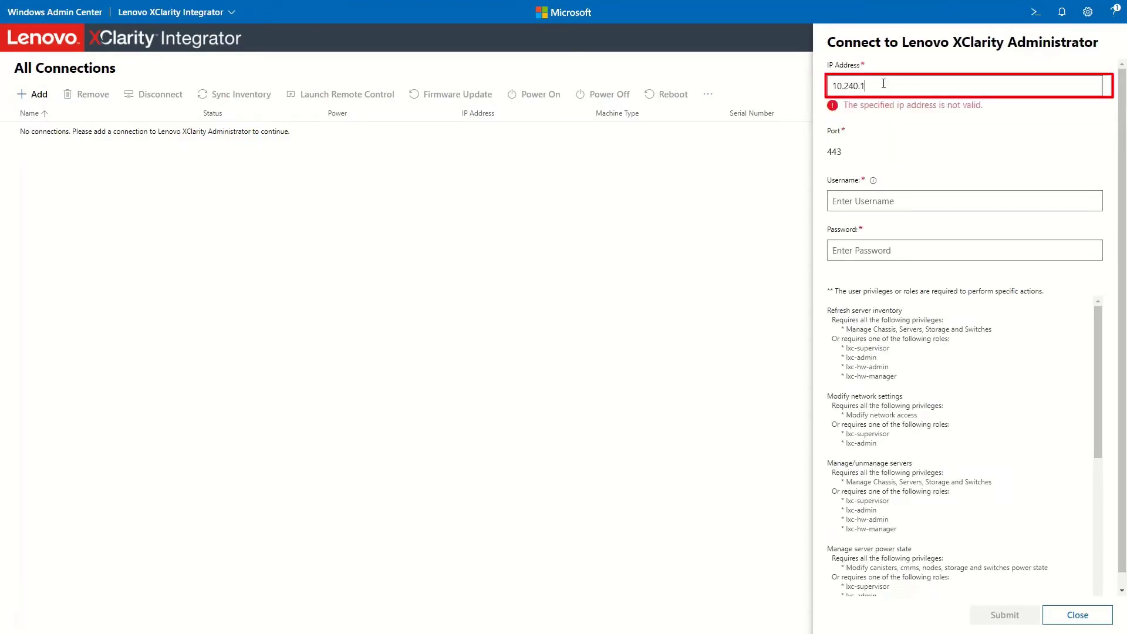
pyautogui.write('98.222')
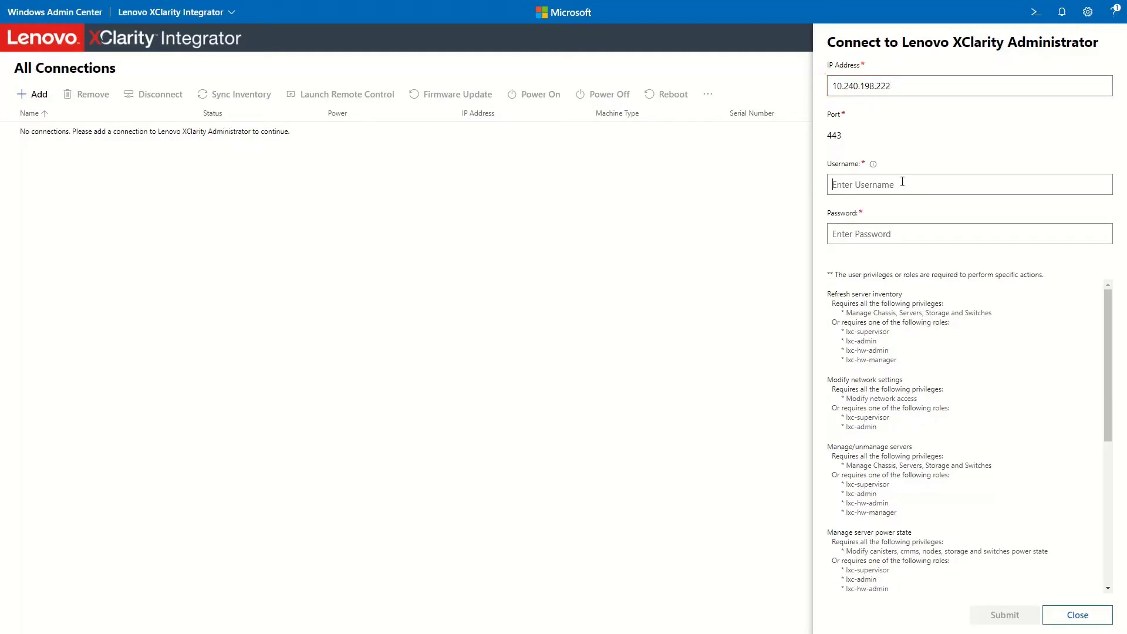
pyautogui.click(903, 183)
pyautogui.write('USERID')
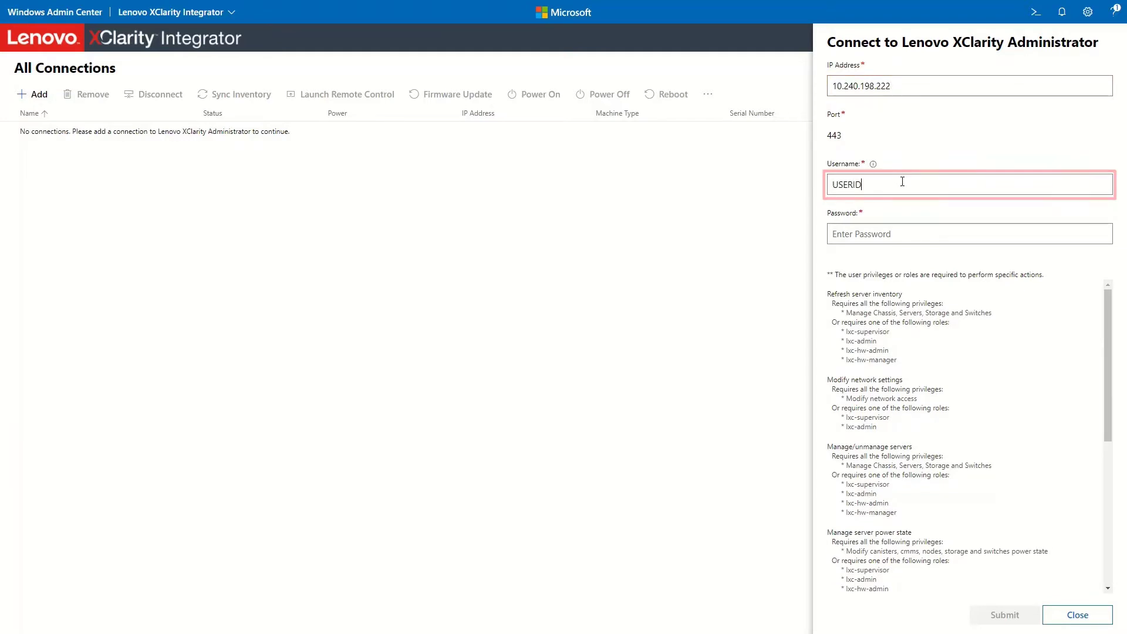
pyautogui.press('Tab')
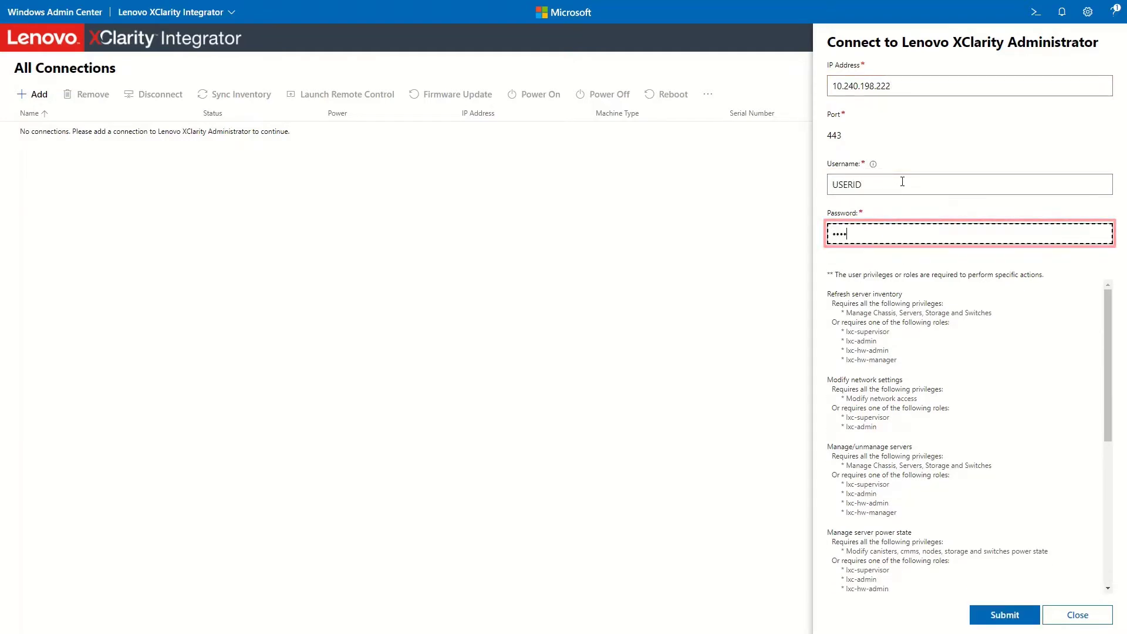
pyautogui.click(1004, 614)
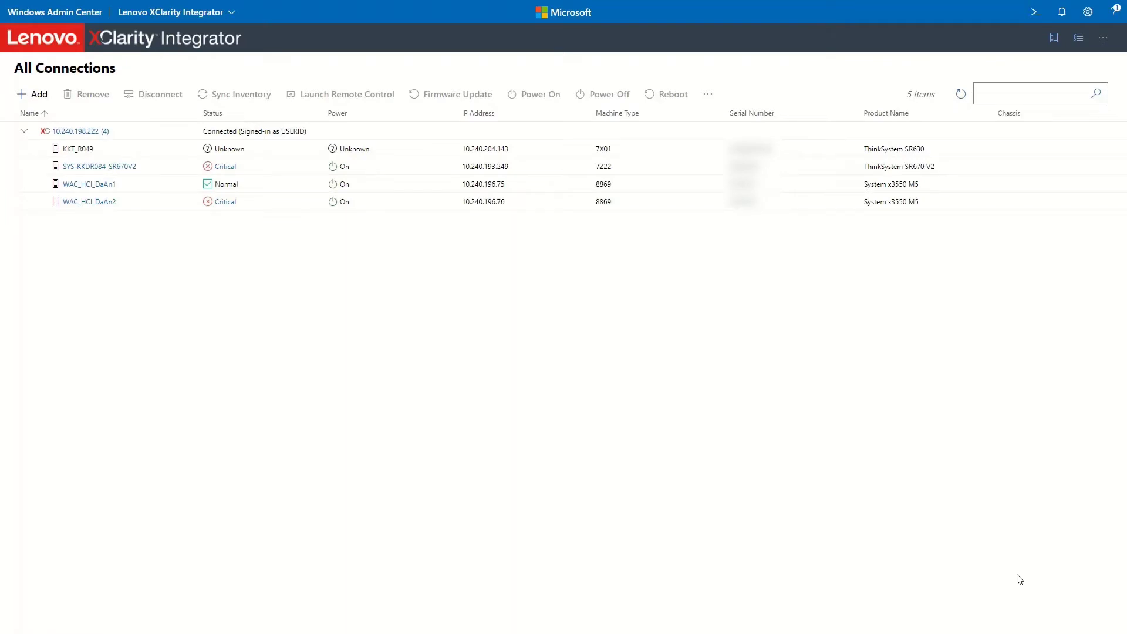
# Select the 10.240.198.222 group and bring up the Add a Connection options
pyautogui.click(88, 133)
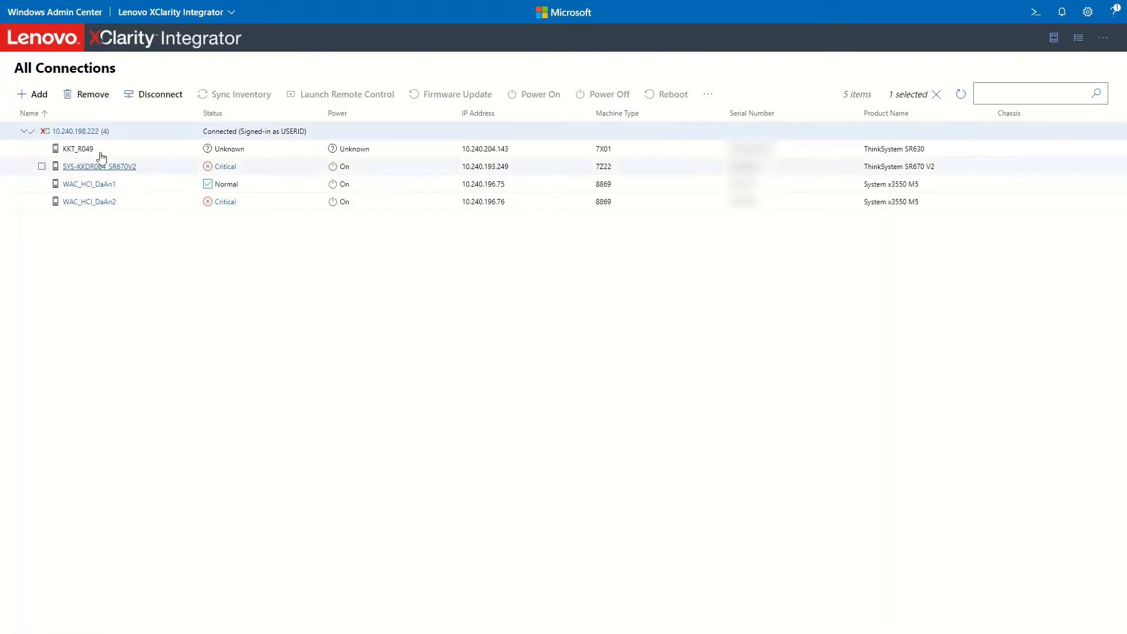
pyautogui.click(36, 95)
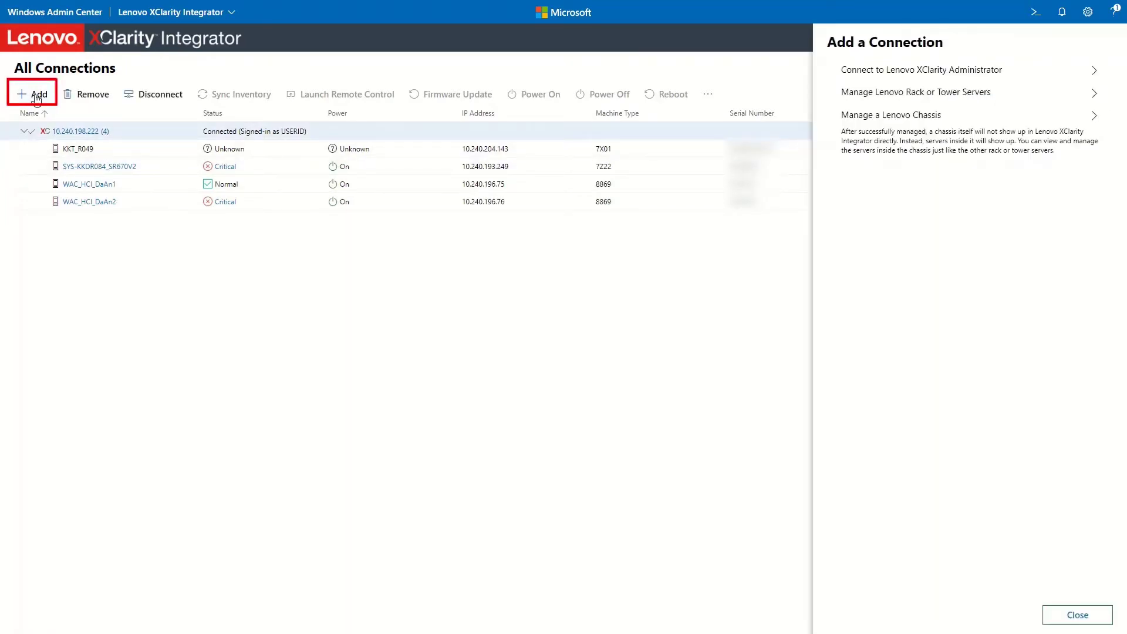
# Manage rack server BMC 10.240.196.44 under XClarity Administrator 10.240.198.222 with its credentials
pyautogui.click(921, 92)
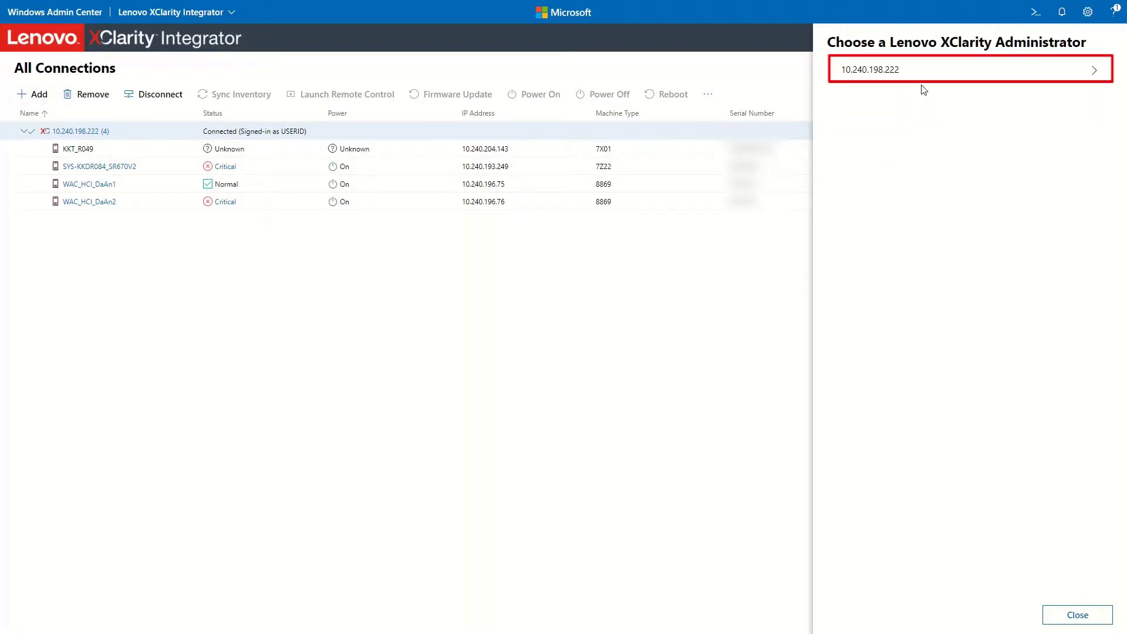
pyautogui.click(923, 74)
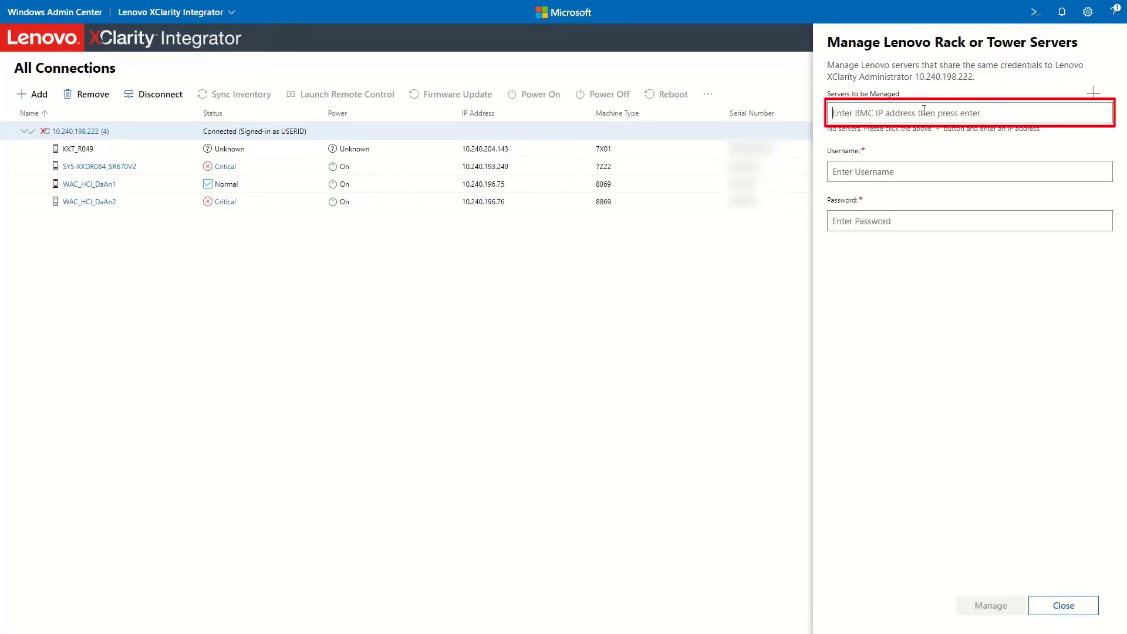
pyautogui.write('10.240.196.44')
pyautogui.click(928, 172)
pyautogui.write('USERID')
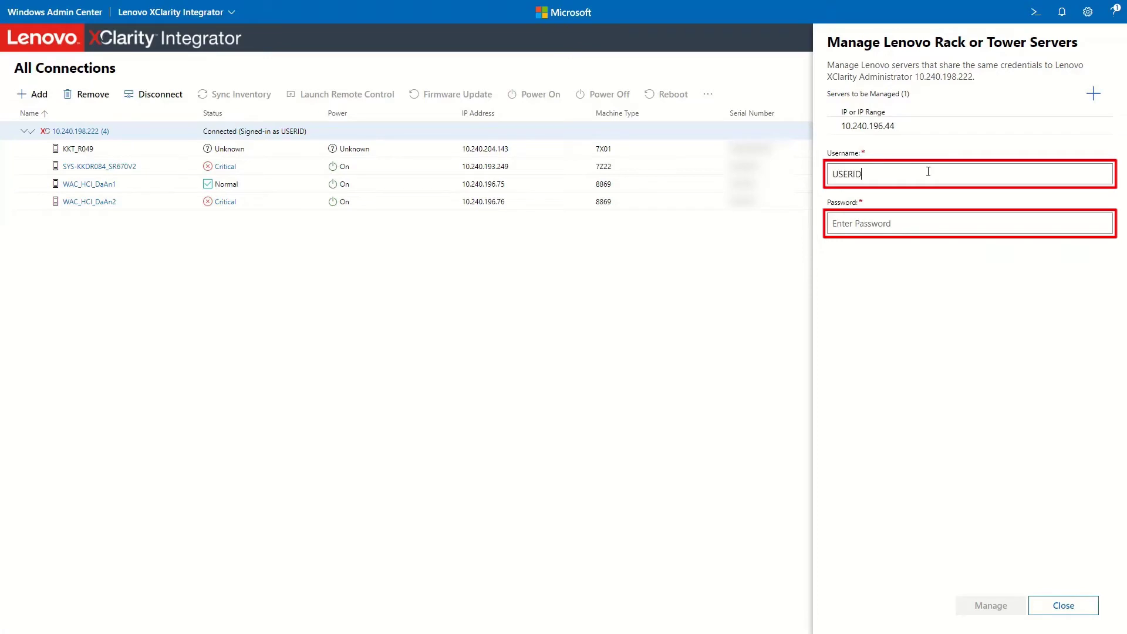
pyautogui.press('Tab')
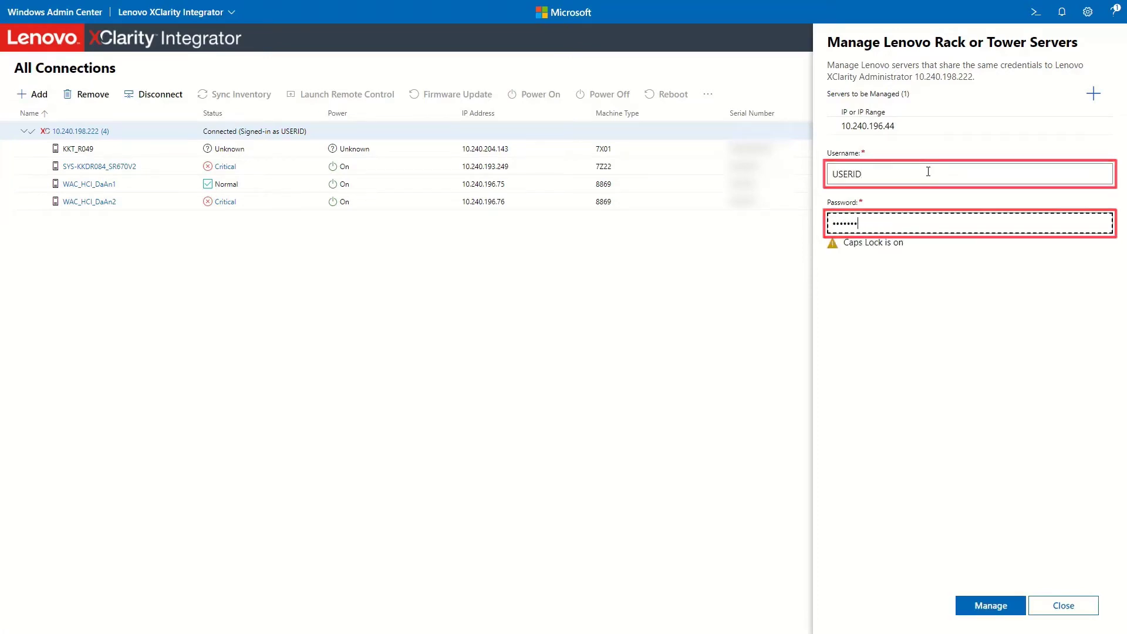
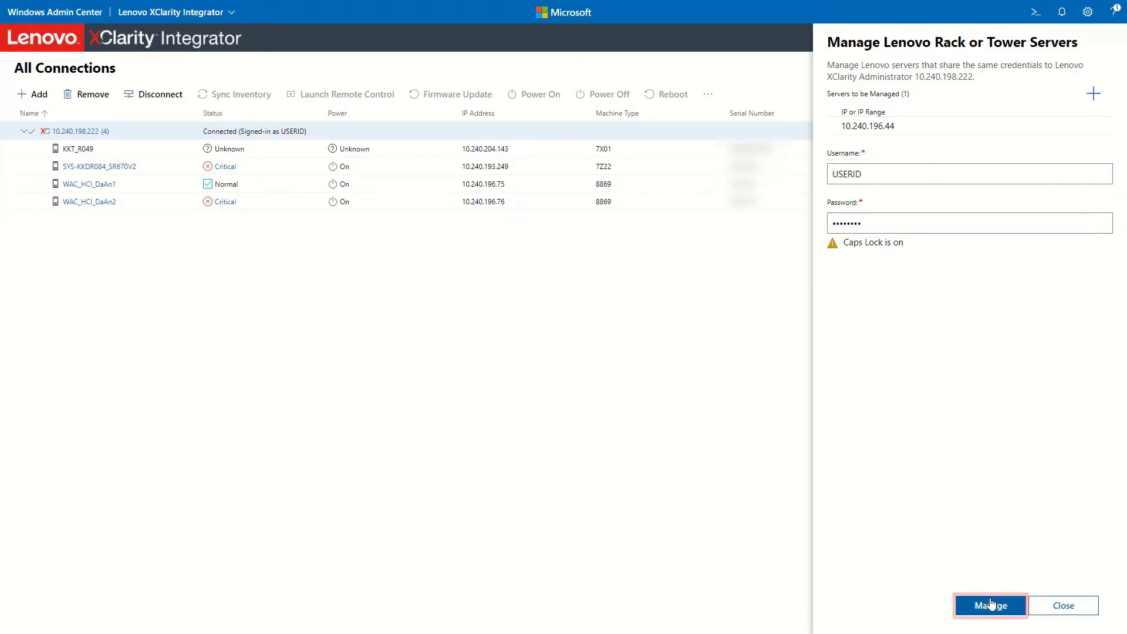
pyautogui.click(990, 606)
# Check the jobs list, then disconnect the 10.240.198.222 XClarity Administrator group
pyautogui.click(1031, 133)
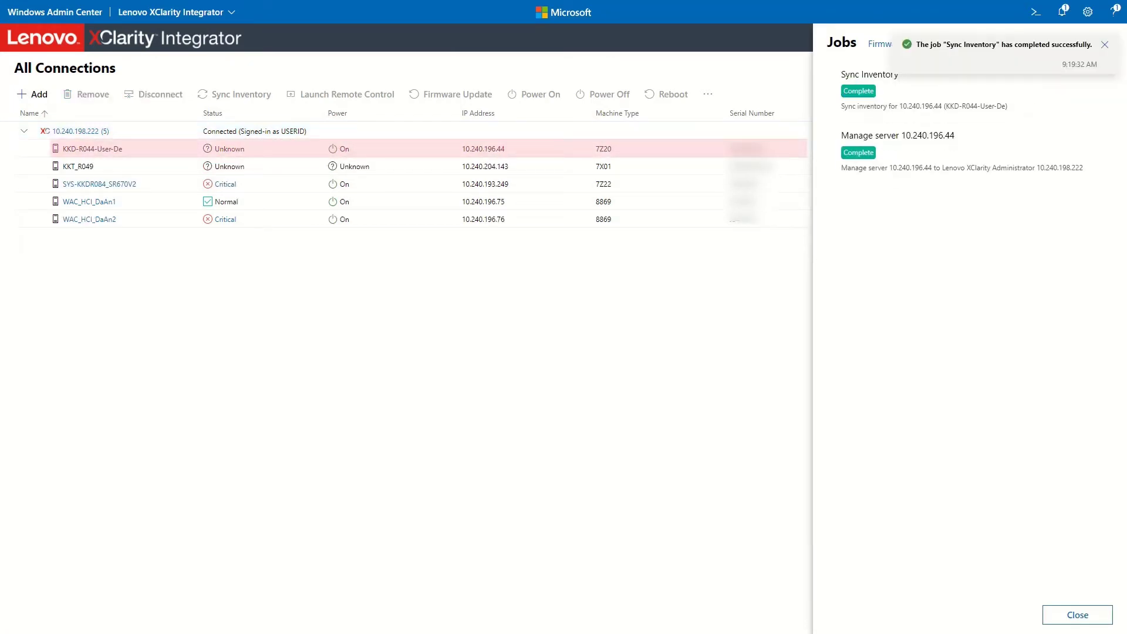
pyautogui.click(1076, 613)
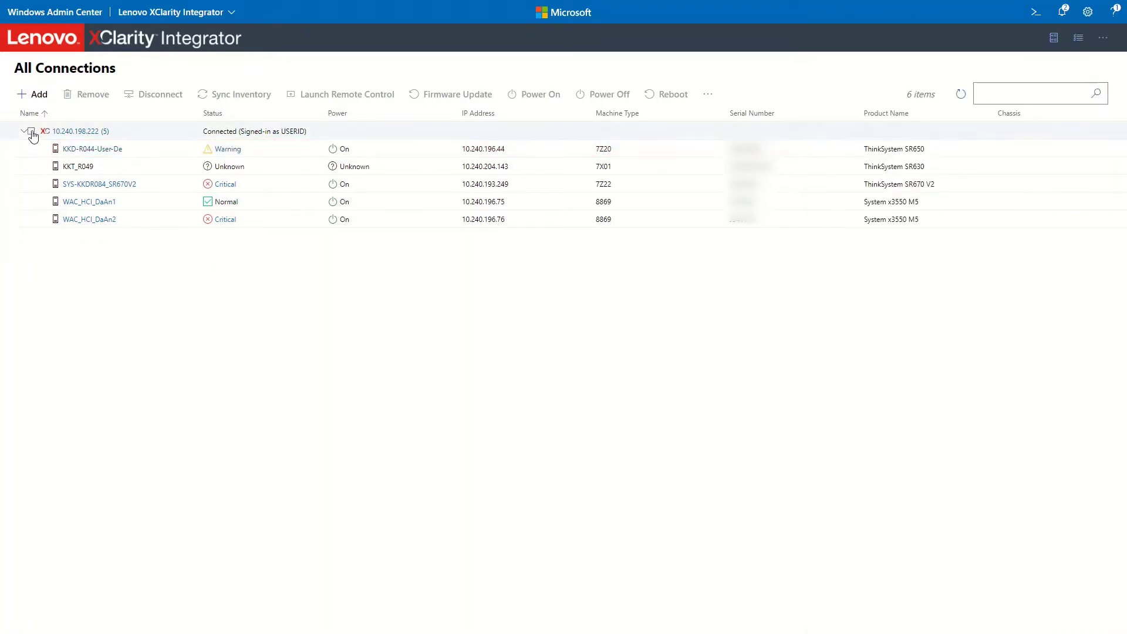
pyautogui.click(33, 132)
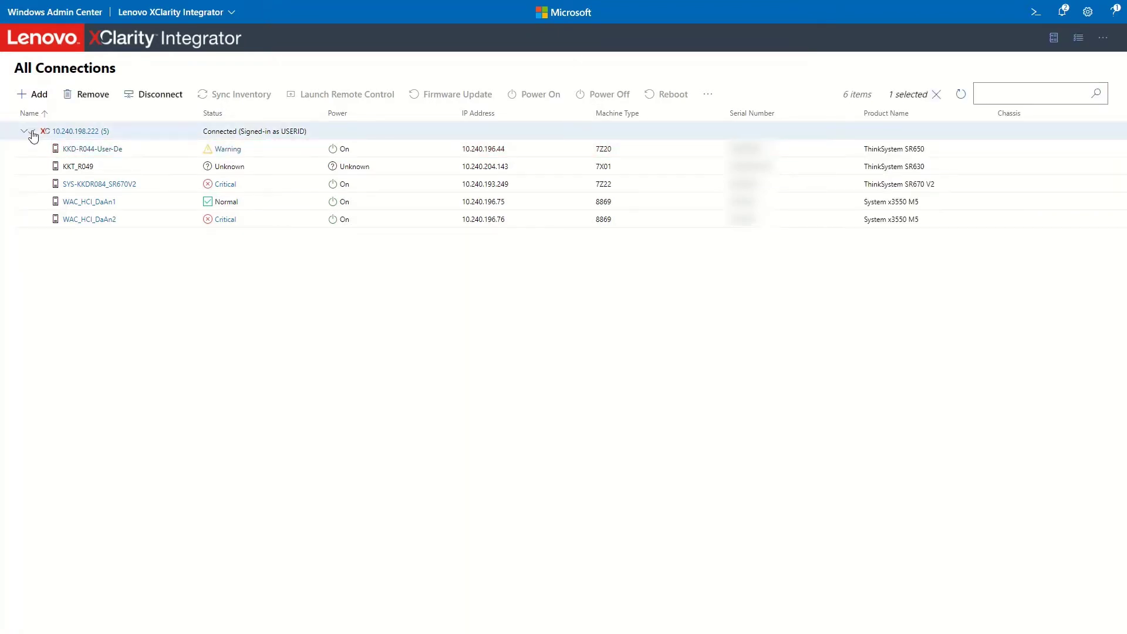
pyautogui.click(157, 94)
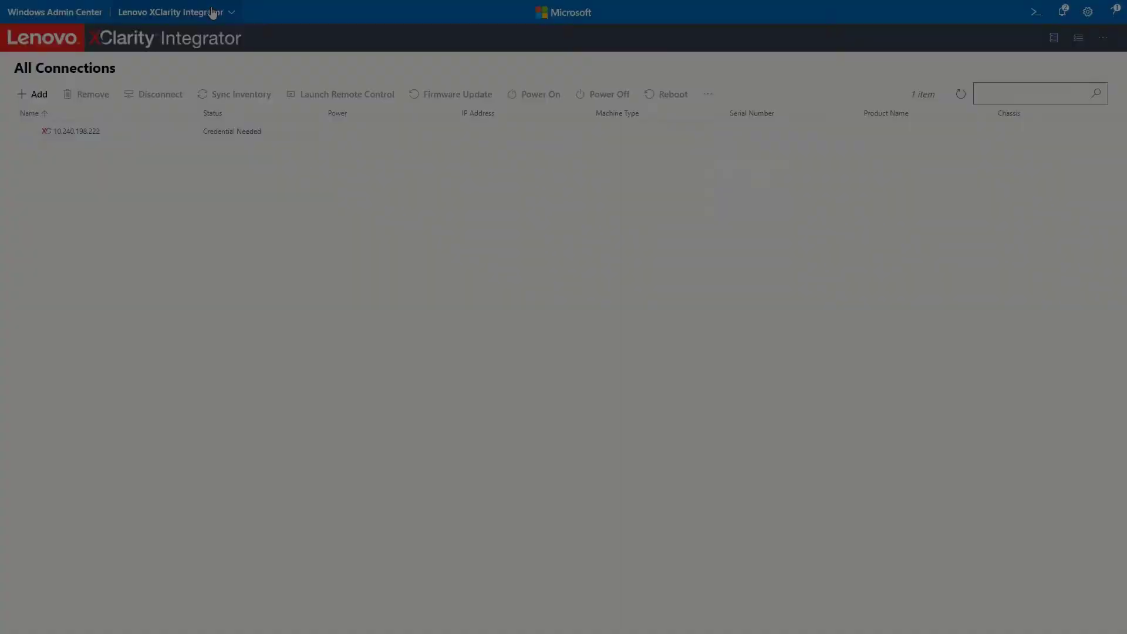
# In Server Manager, add win-r044 (10.240.196.34) using administrator credentials
pyautogui.click(212, 13)
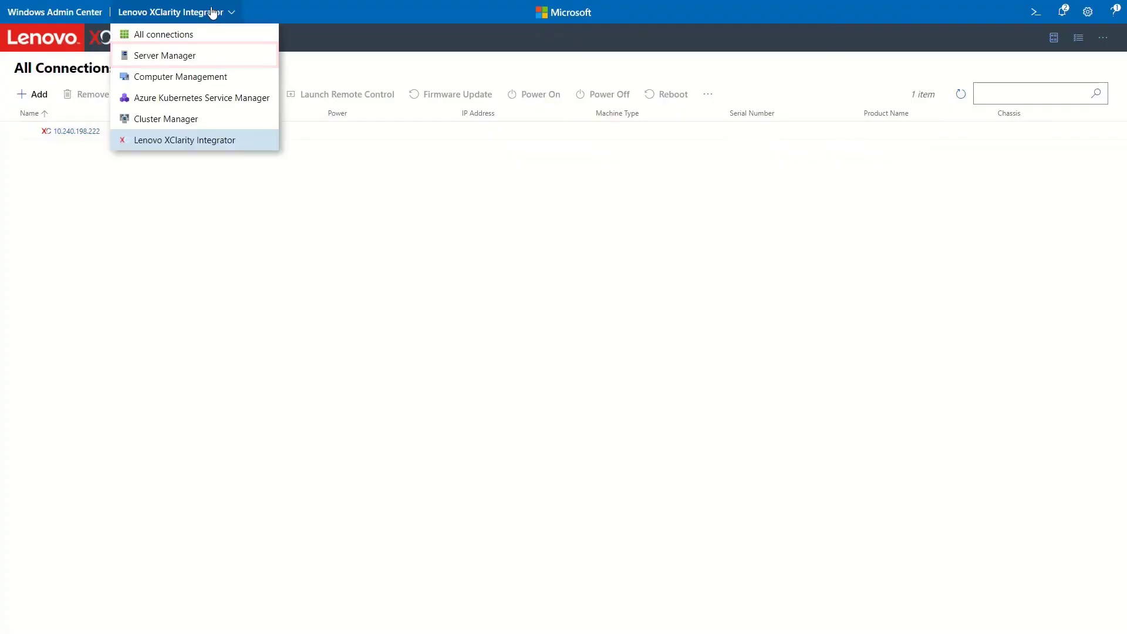
pyautogui.click(212, 59)
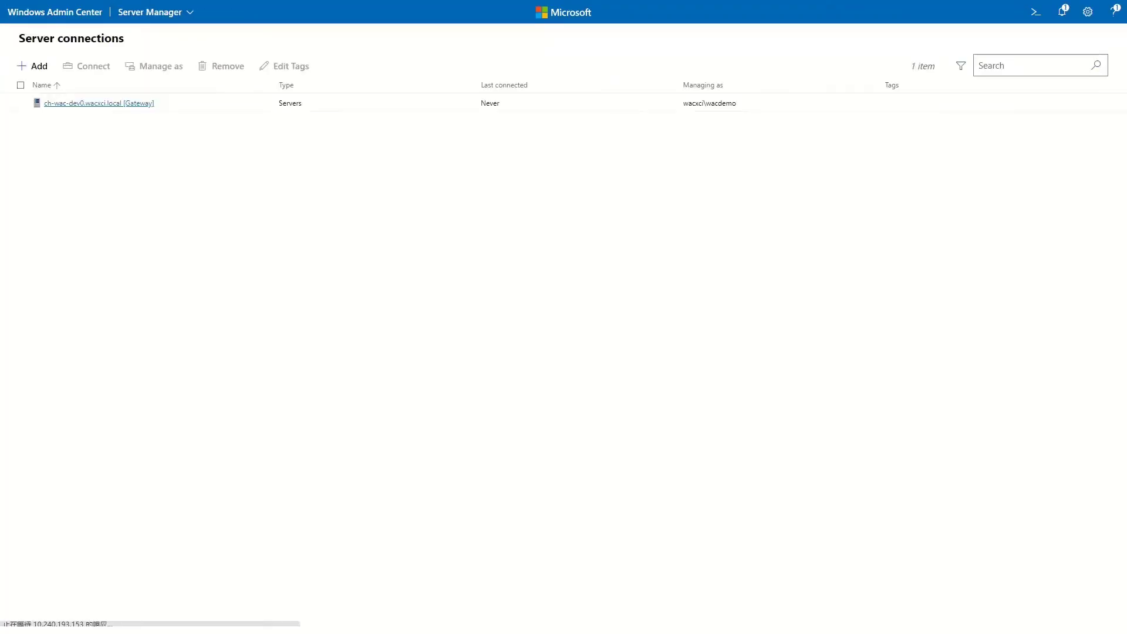
pyautogui.click(35, 65)
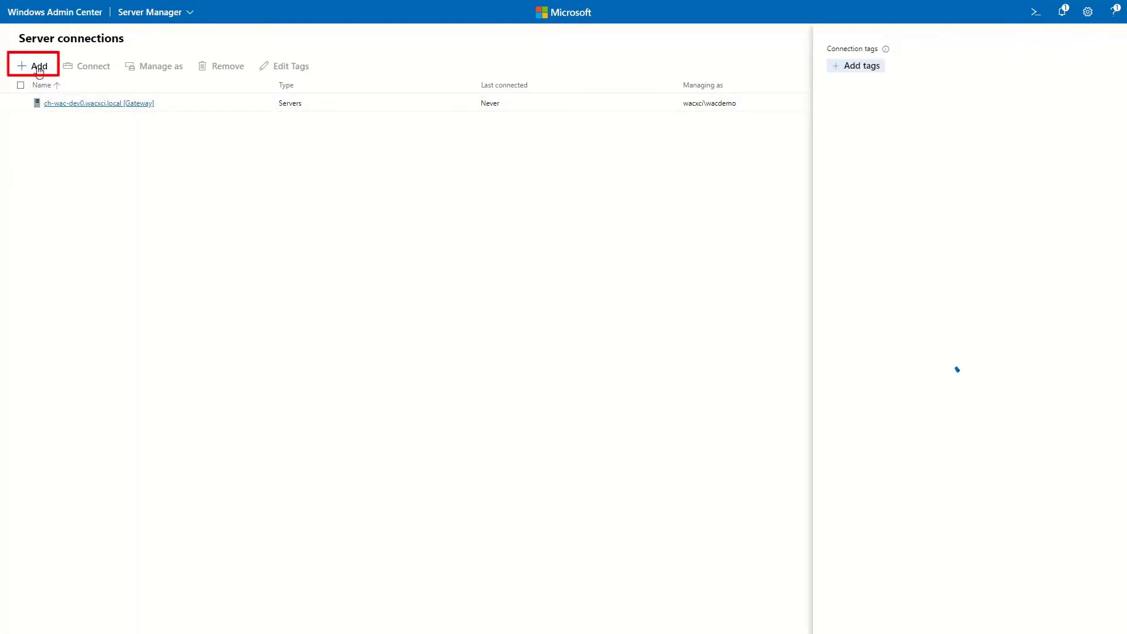
pyautogui.write('1')
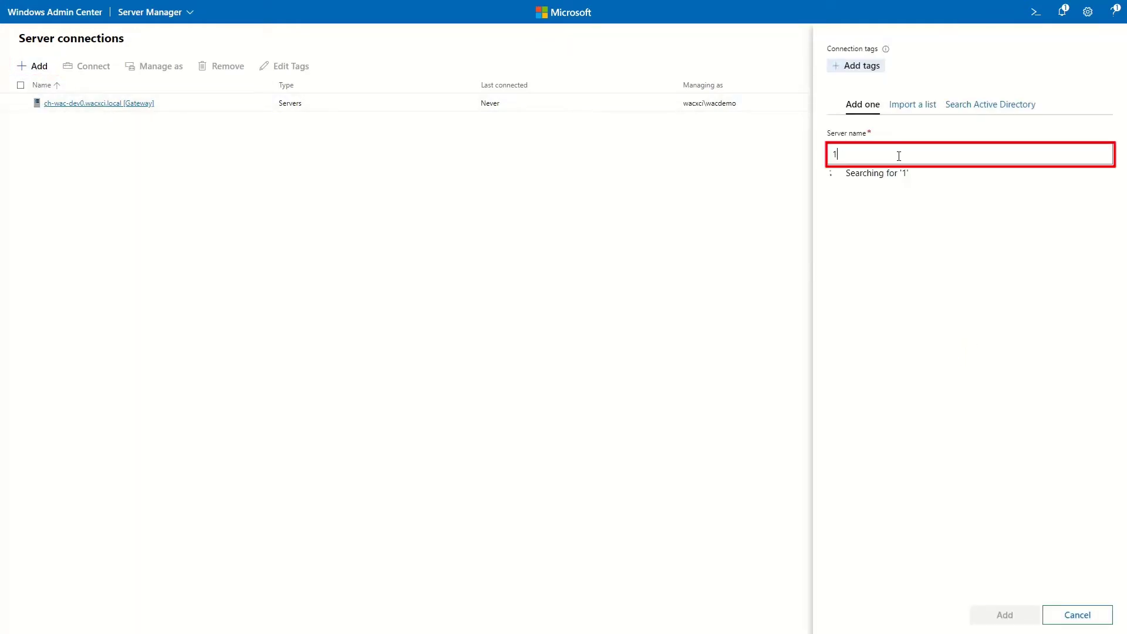
pyautogui.write('0.240.196.34')
pyautogui.click(907, 266)
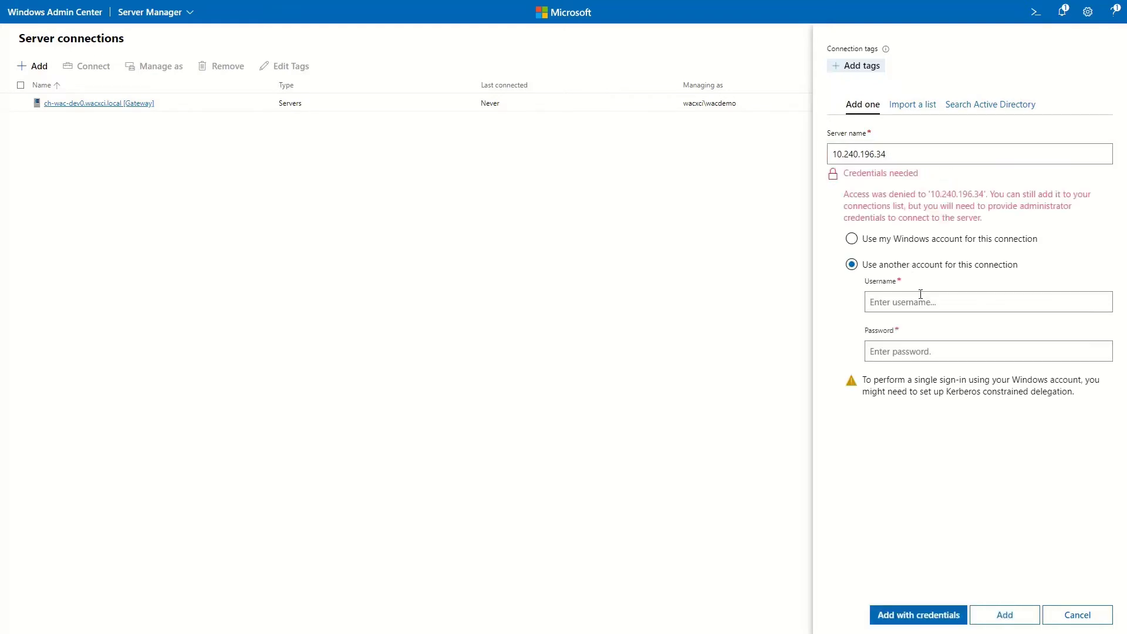
pyautogui.write('administrator')
pyautogui.press('Tab')
pyautogui.write('••••')
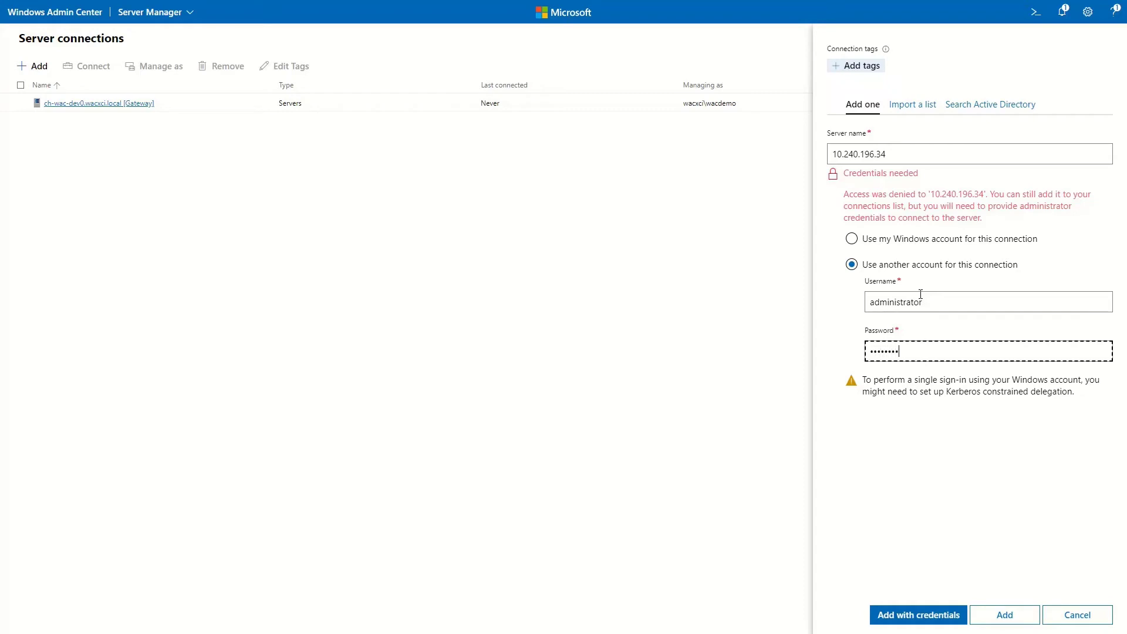
pyautogui.click(934, 611)
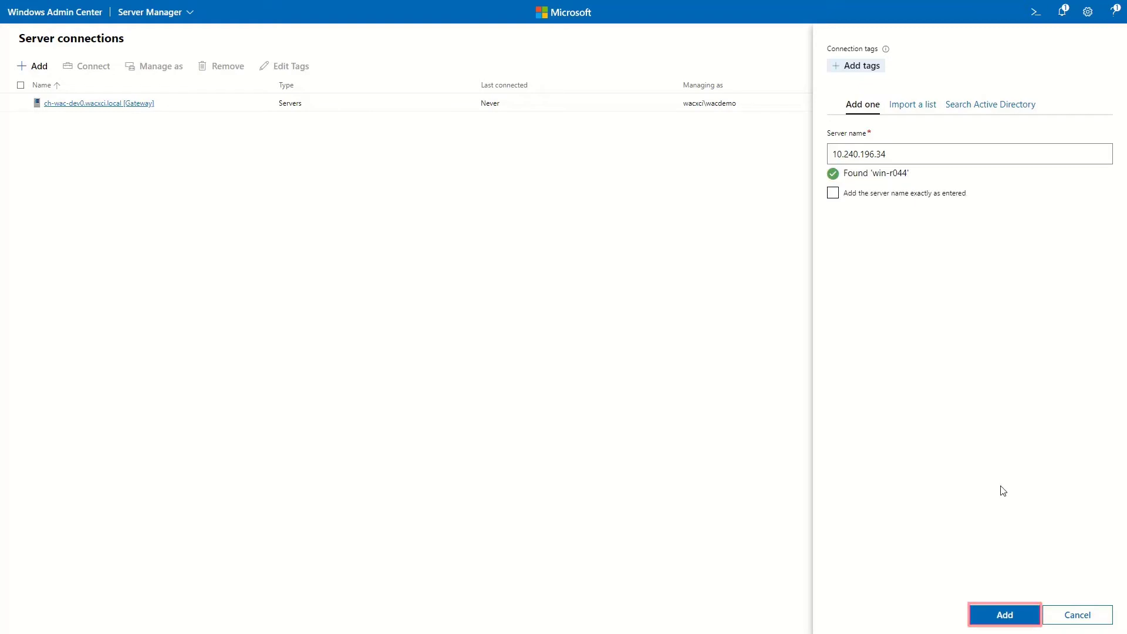
pyautogui.click(1009, 614)
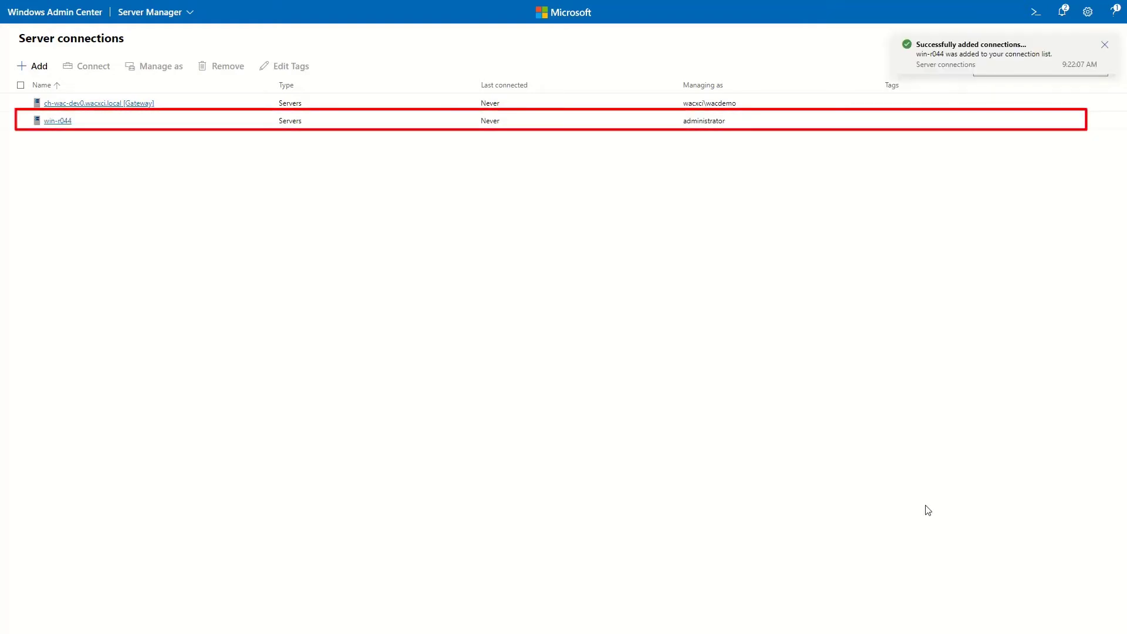
# Open win-r044 in the Lenovo XClarity Integrator extension
pyautogui.click(60, 121)
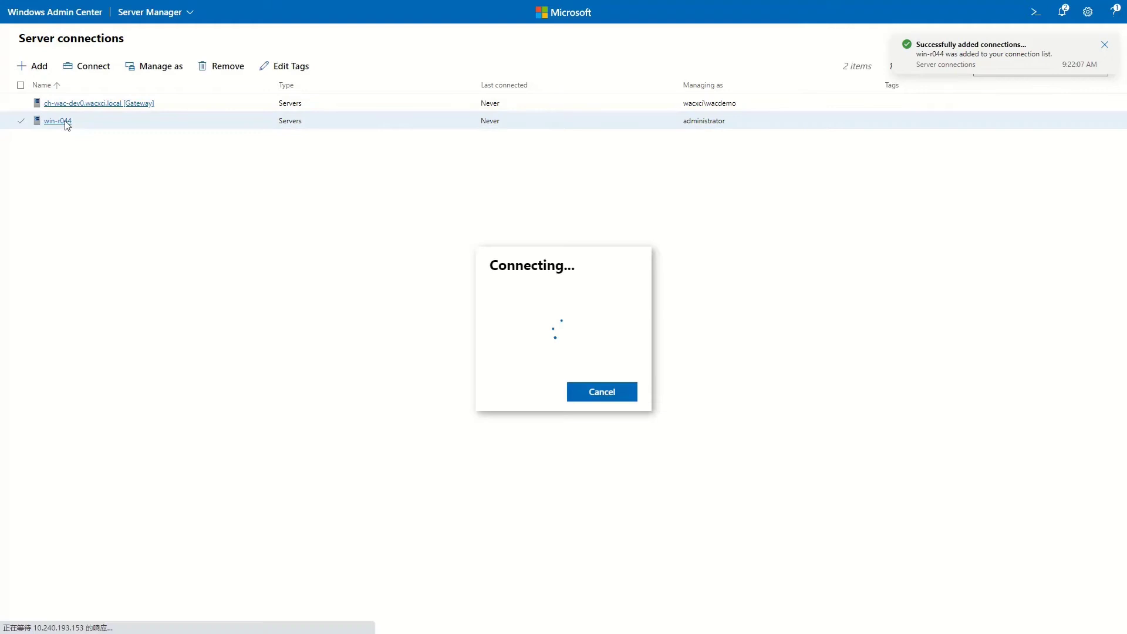
pyautogui.moveTo(170, 157); pyautogui.dragTo(170, 350)
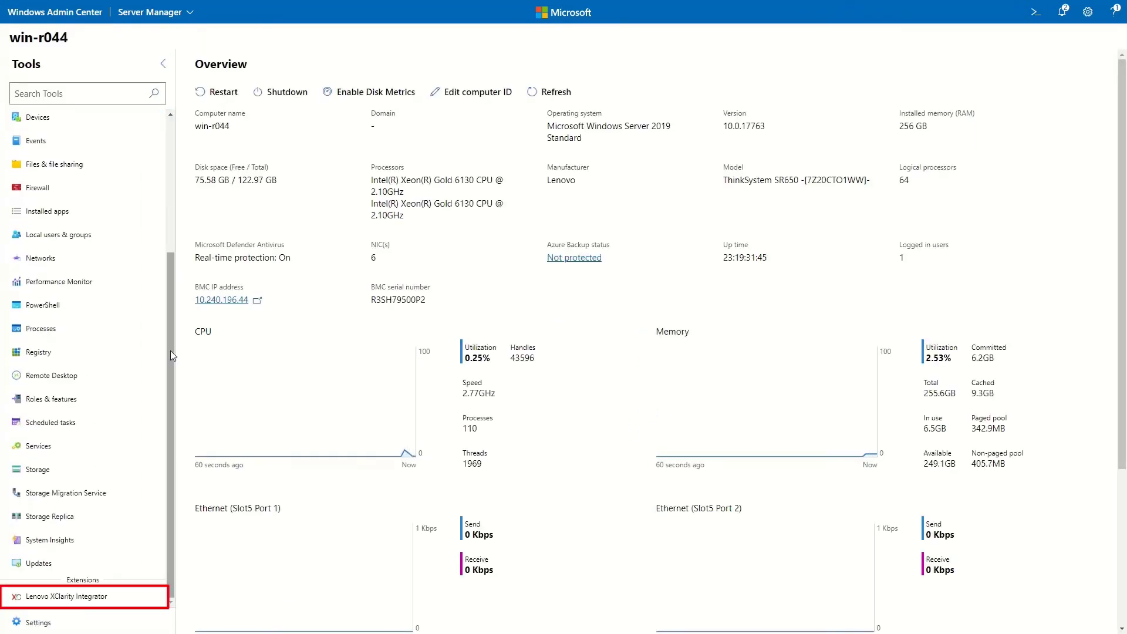
pyautogui.click(106, 597)
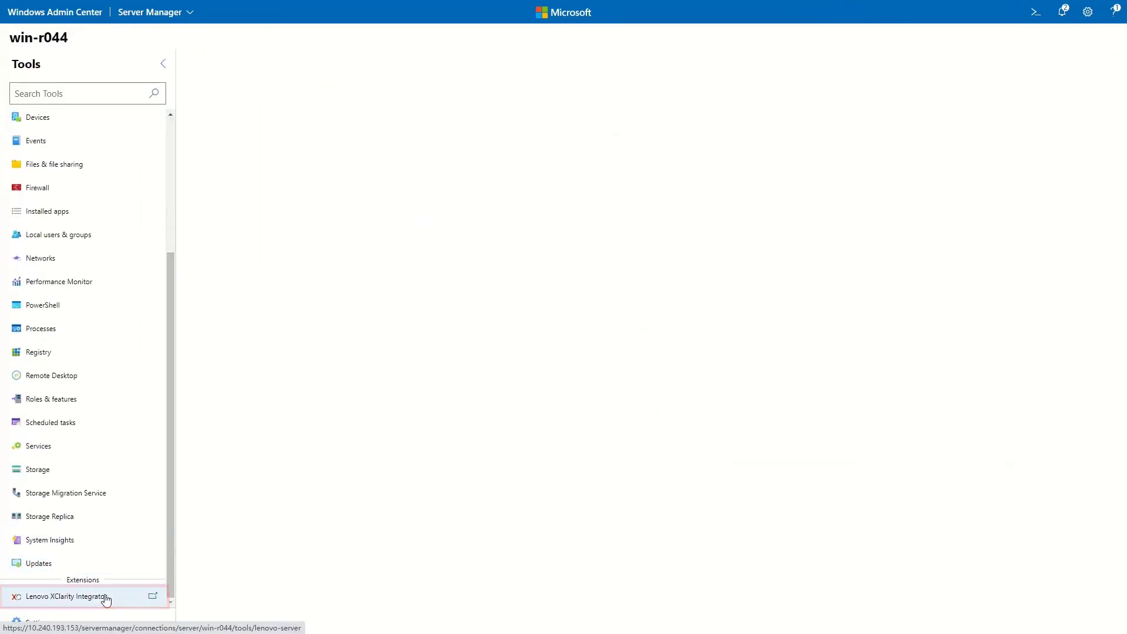
pyautogui.click(163, 64)
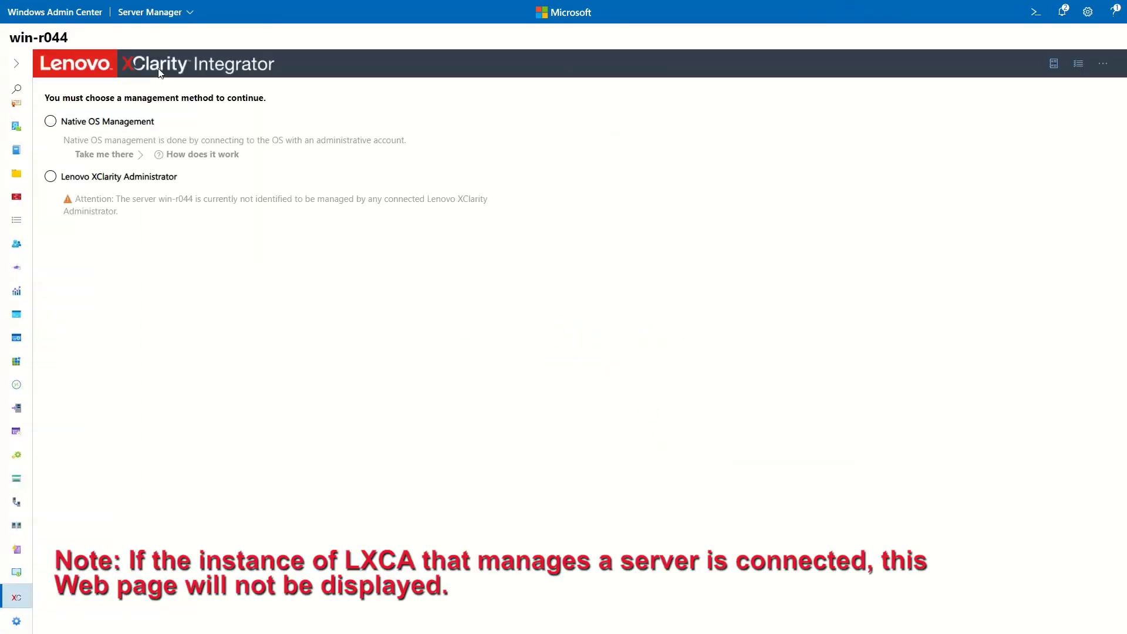
# Connect win-r044 through registered XClarity Administrator 10.240.198.222 and log in
pyautogui.click(134, 179)
pyautogui.click(135, 239)
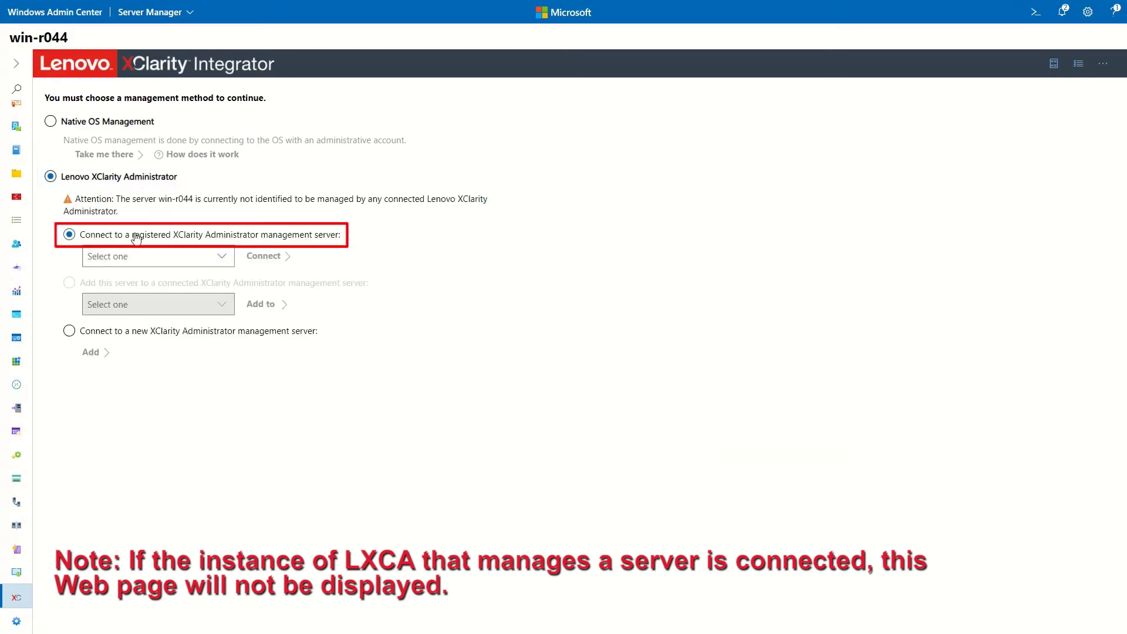
pyautogui.click(217, 257)
pyautogui.click(212, 279)
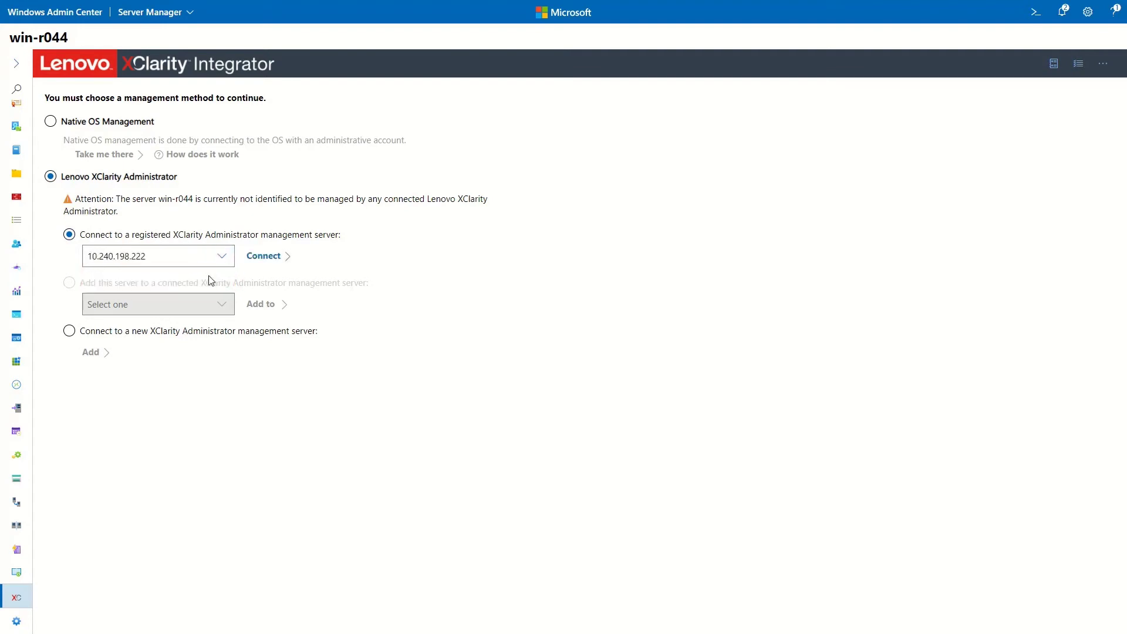
pyautogui.click(266, 260)
pyautogui.click(860, 209)
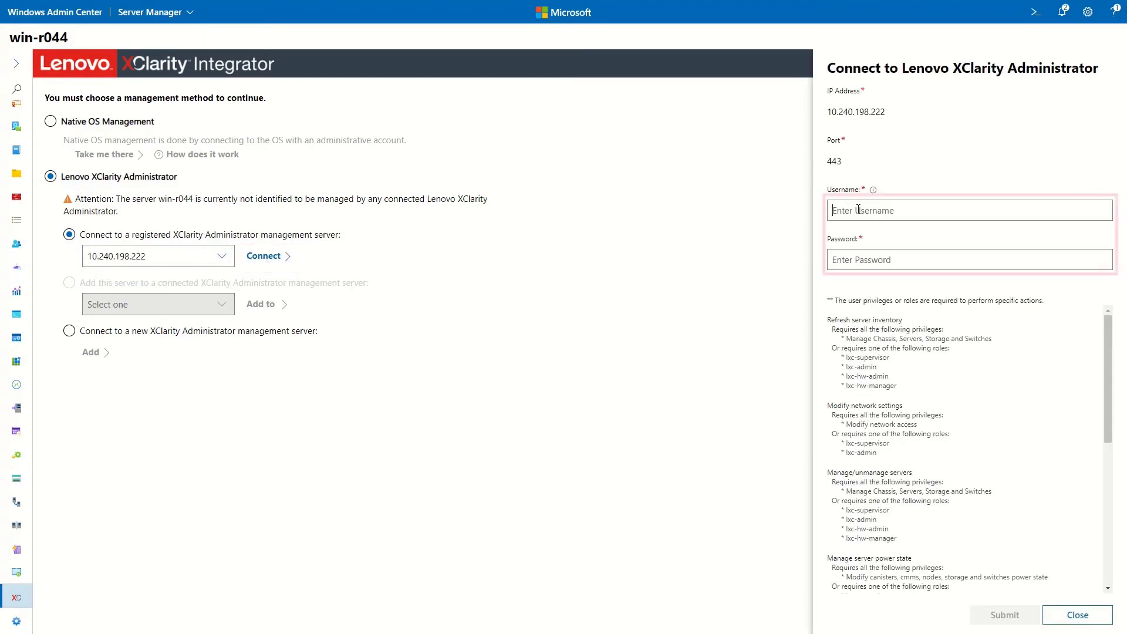
pyautogui.write('USERID')
pyautogui.press('Tab')
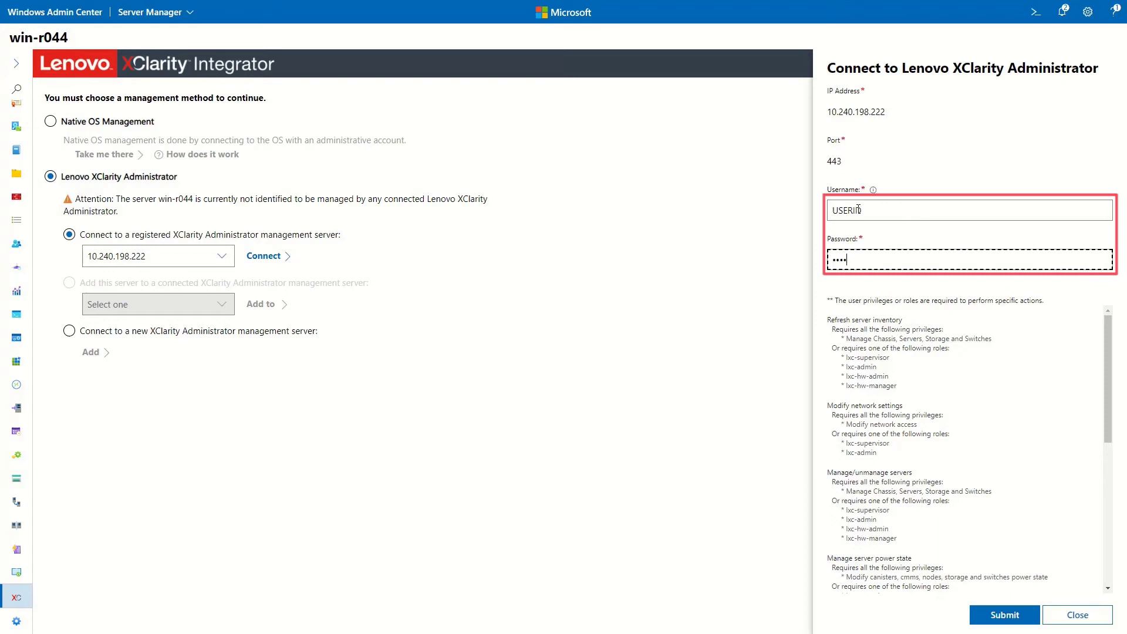
pyautogui.click(1001, 612)
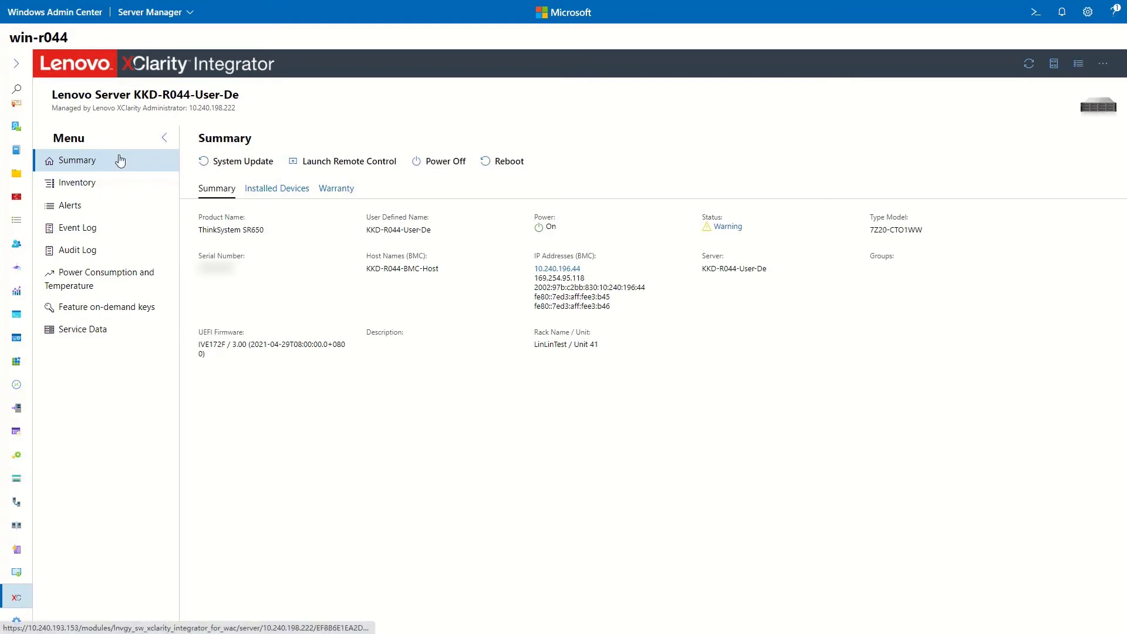
# Start a policy-based System Update with WAC_DEMO and expand the device's firmware components
pyautogui.click(208, 167)
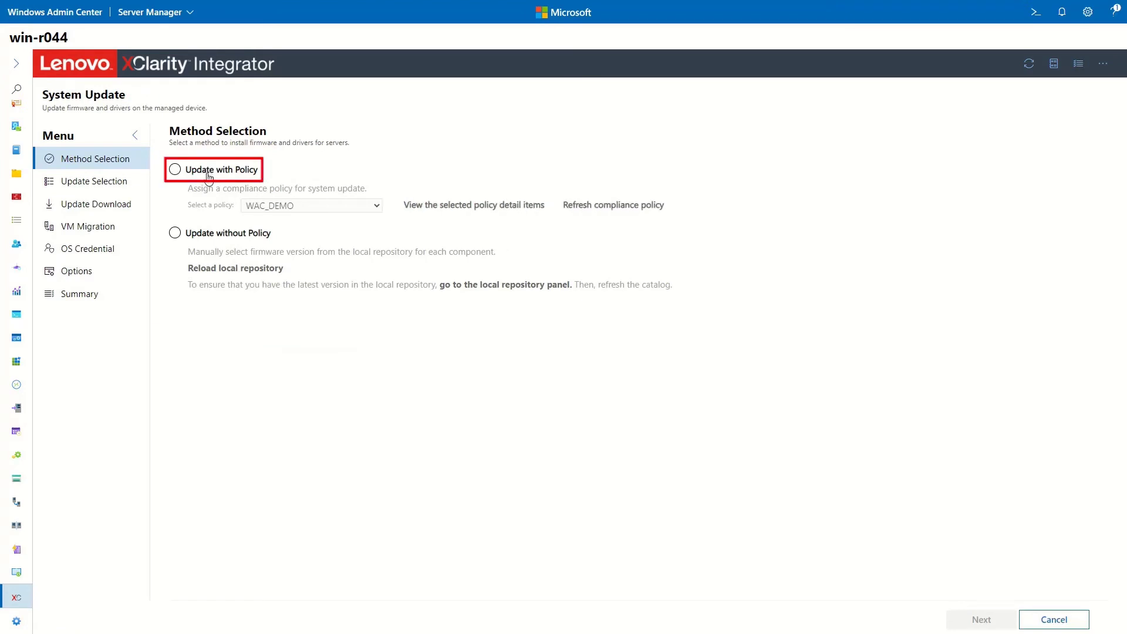
pyautogui.click(208, 173)
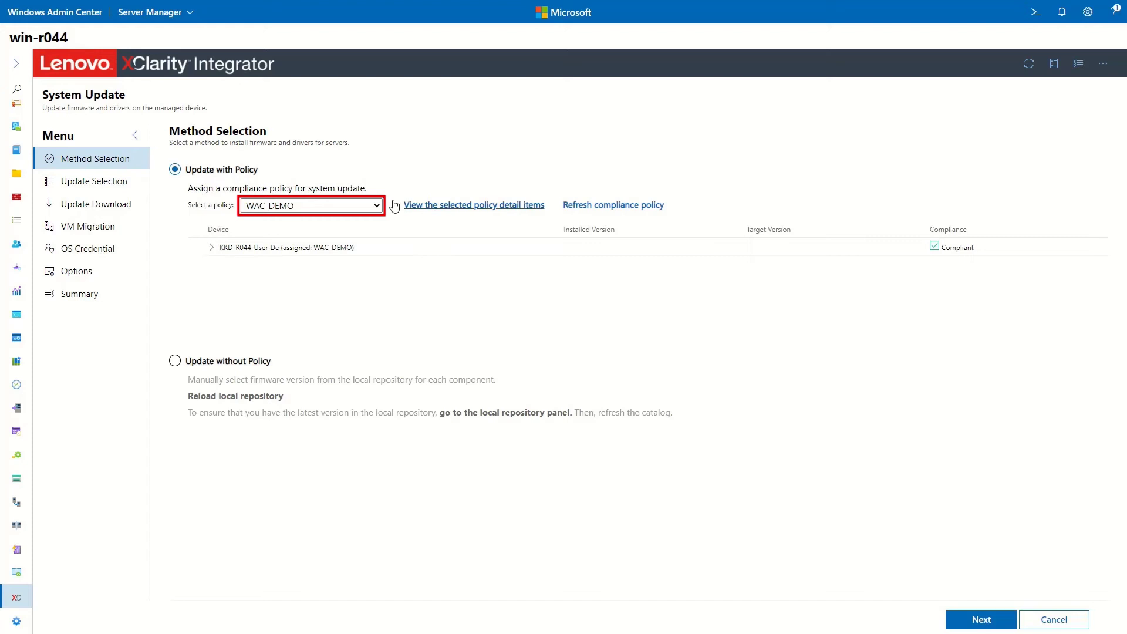
pyautogui.click(375, 207)
pyautogui.click(279, 231)
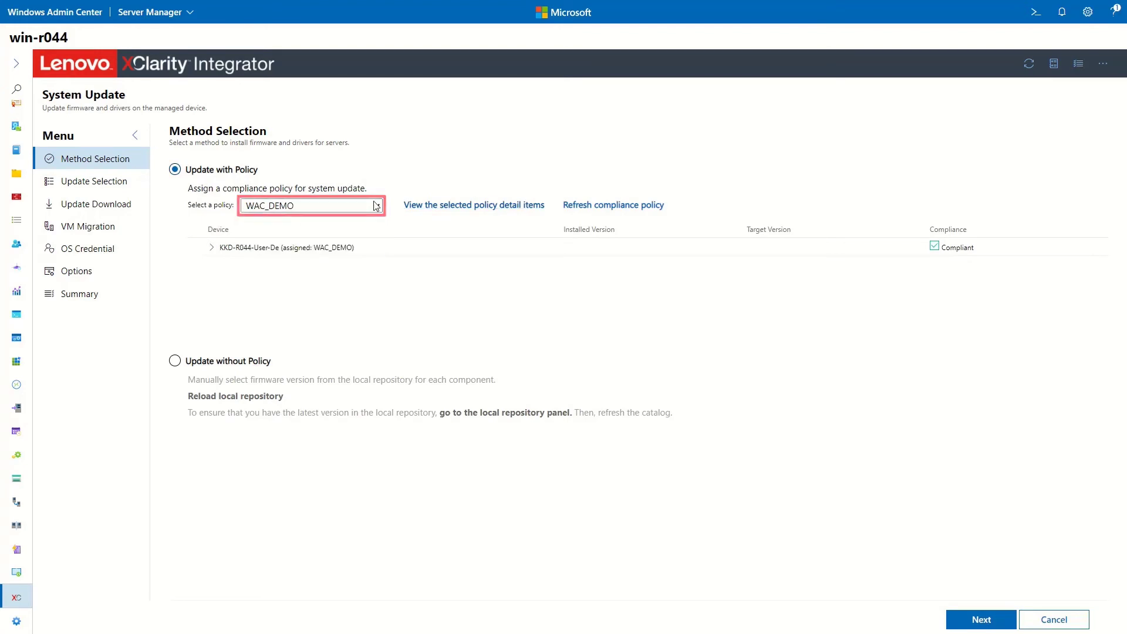
pyautogui.click(213, 247)
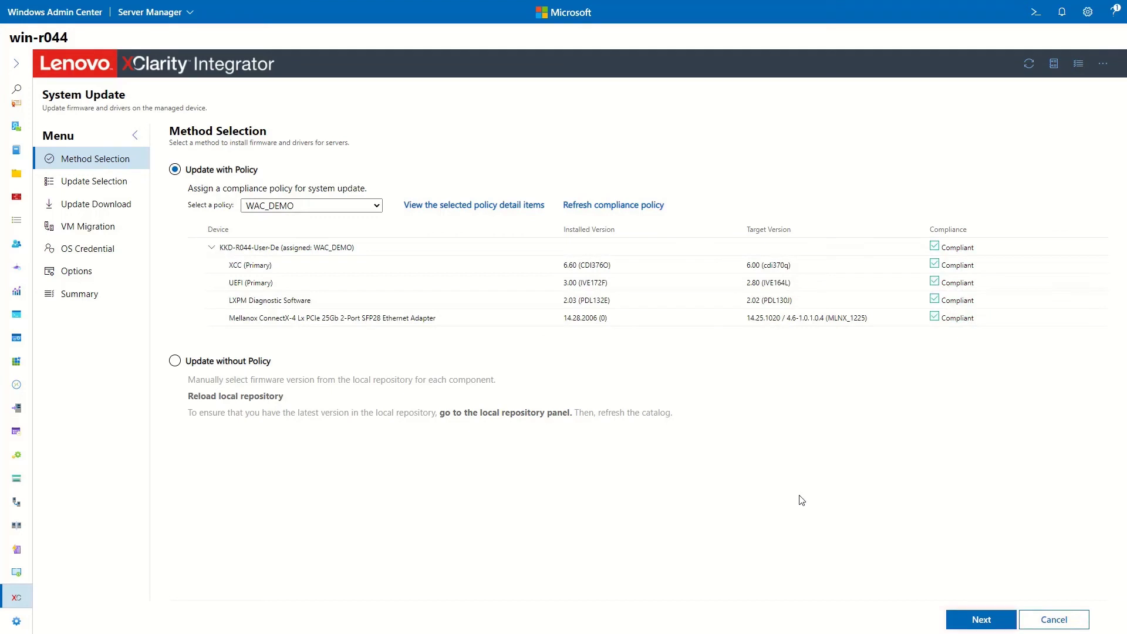
pyautogui.click(969, 619)
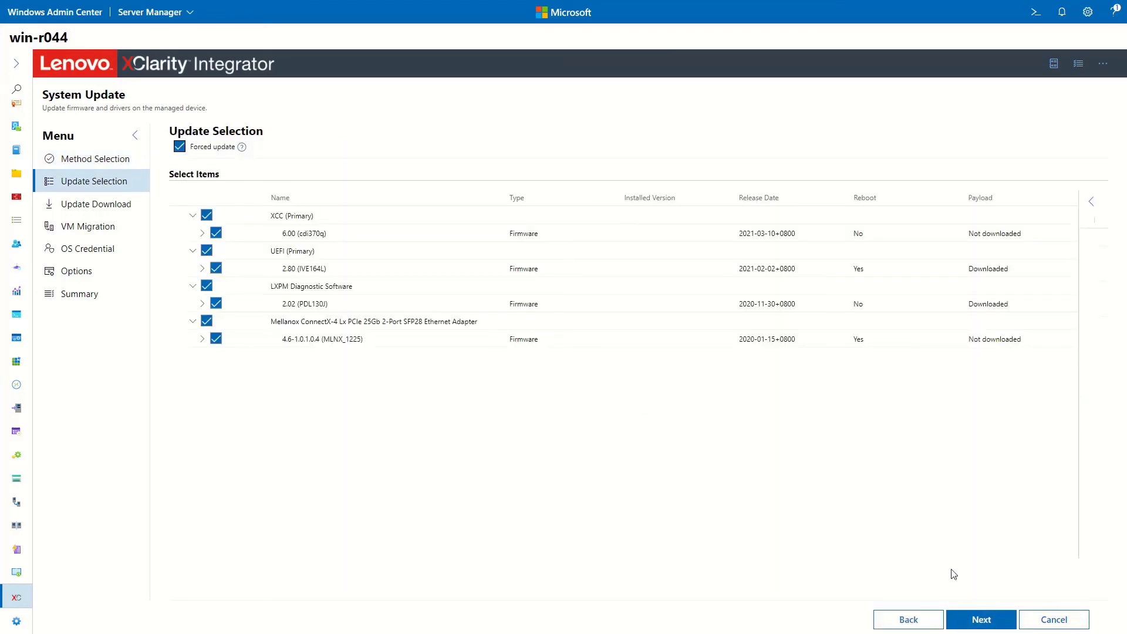
# Preview the four selected updates, then pass Download, VM Migration and OS Credential to Options
pyautogui.click(1091, 201)
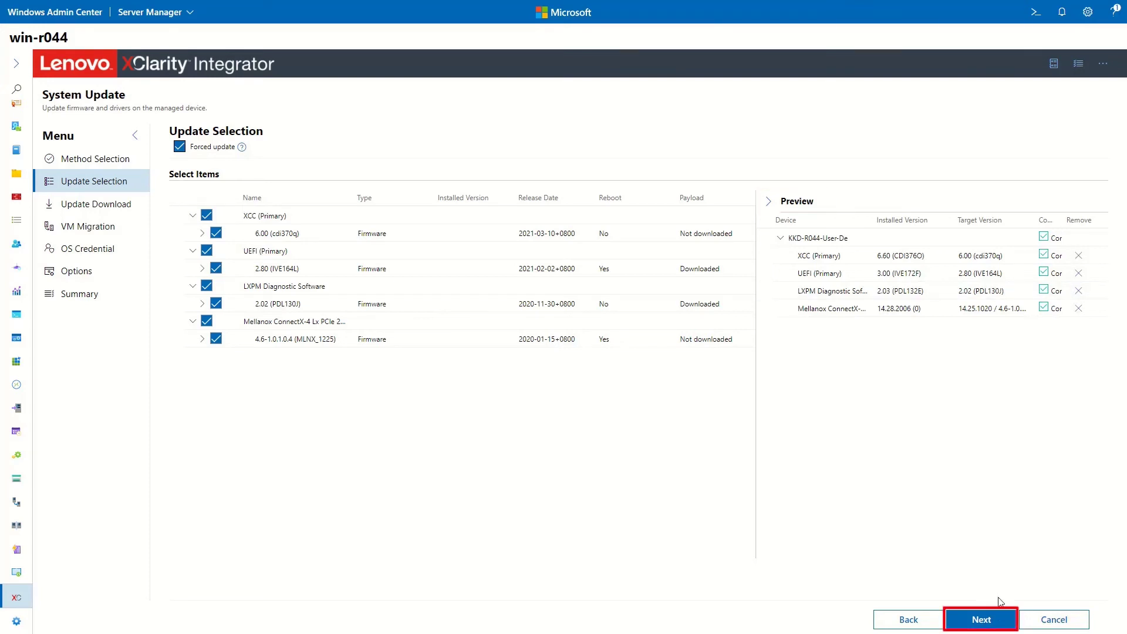
pyautogui.click(993, 618)
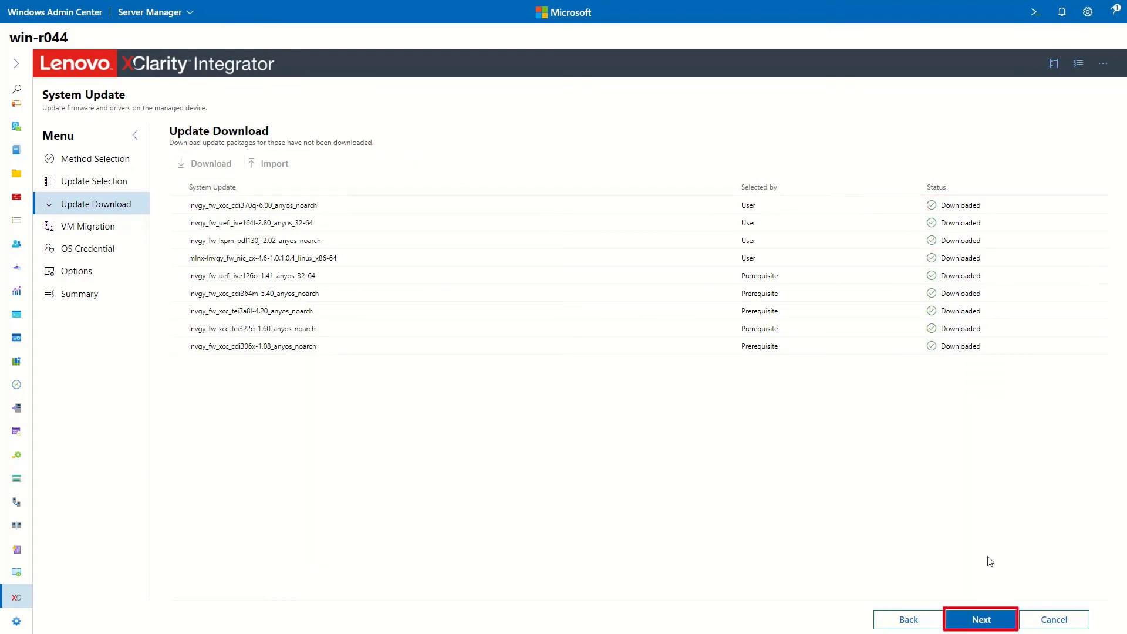
pyautogui.click(981, 618)
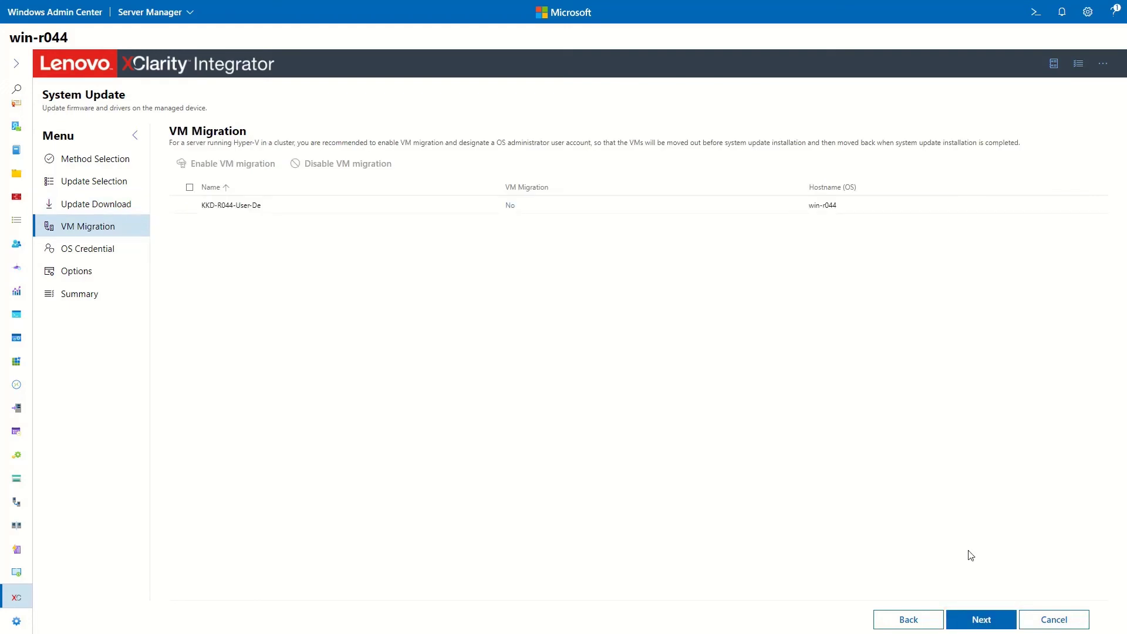
pyautogui.click(981, 620)
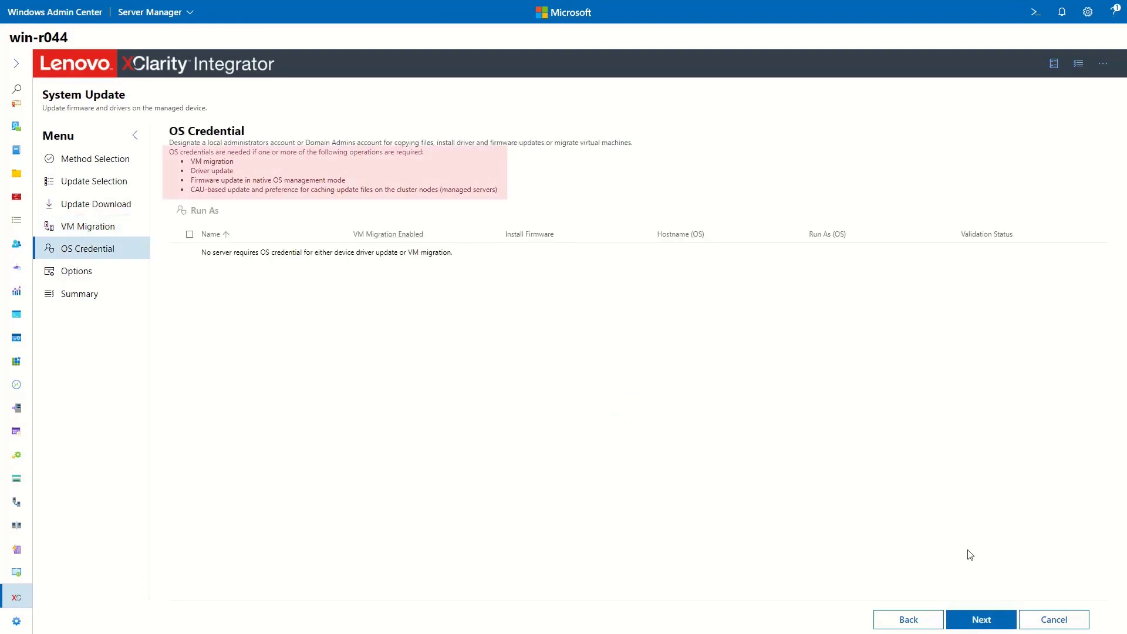
pyautogui.click(986, 619)
pyautogui.write('wac_demo_lx')
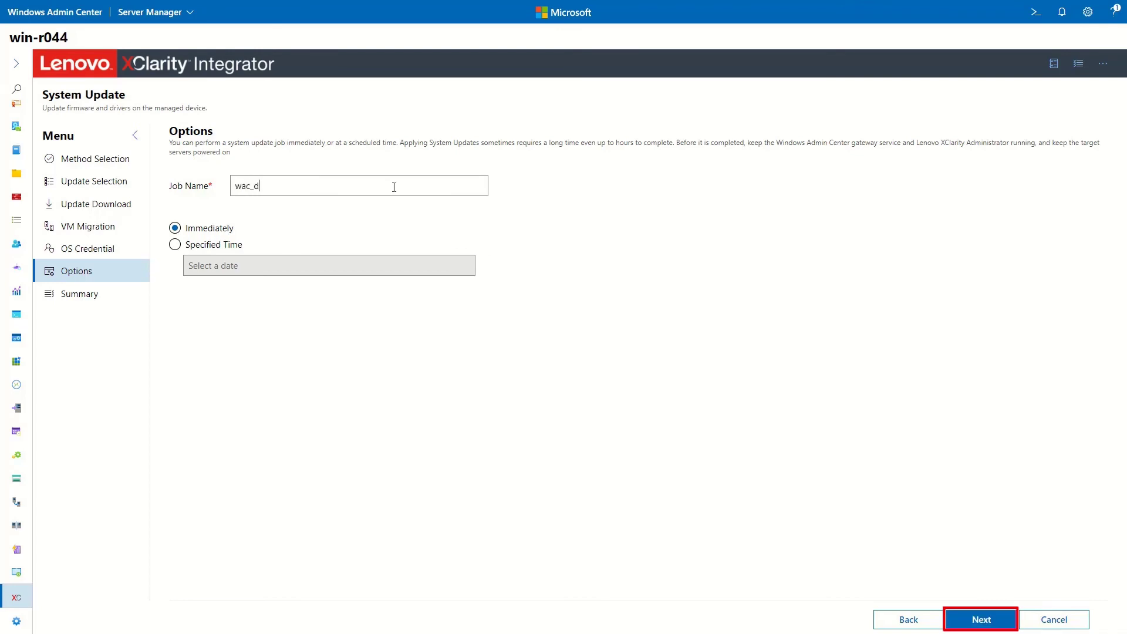
pyautogui.write('ca')
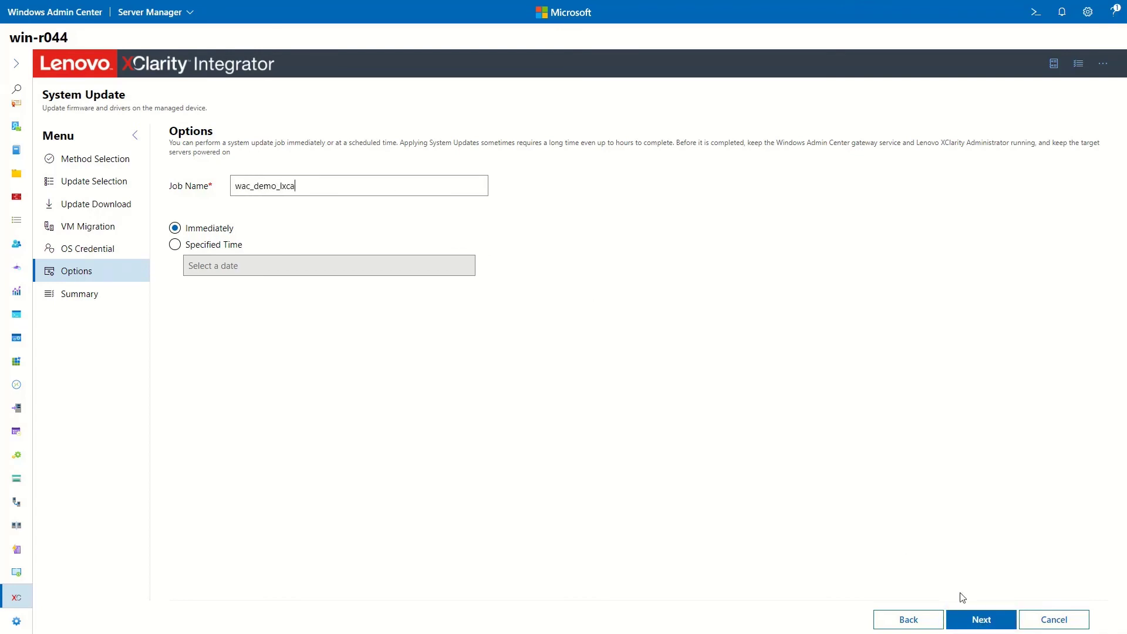
# Submit job wac_demo_lxca to run immediately, confirming the warning
pyautogui.click(977, 621)
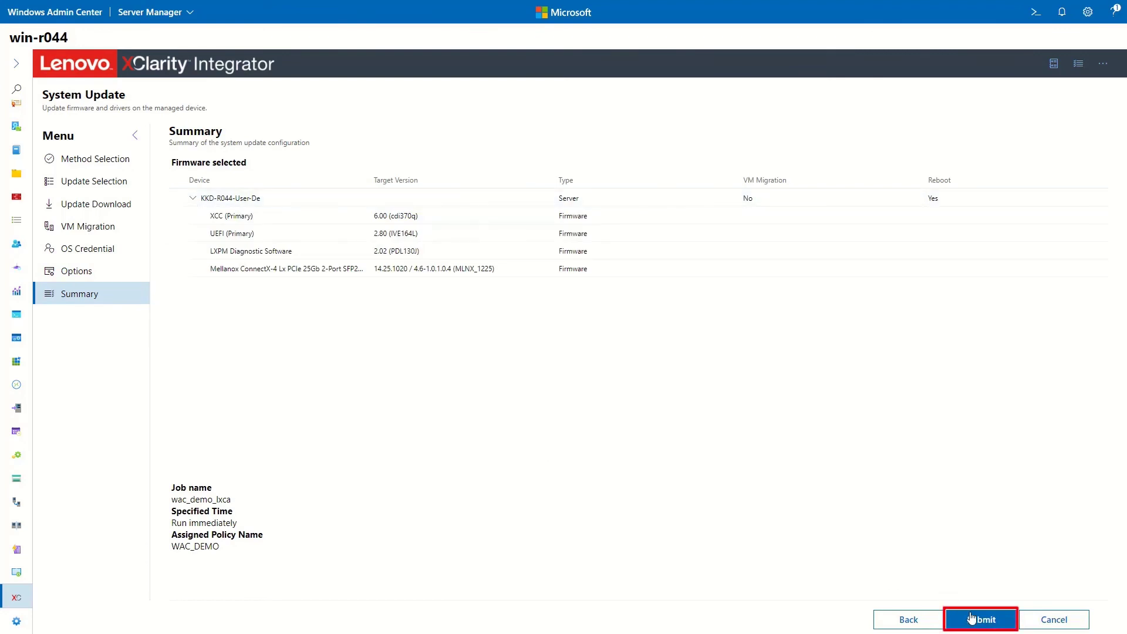
pyautogui.click(972, 620)
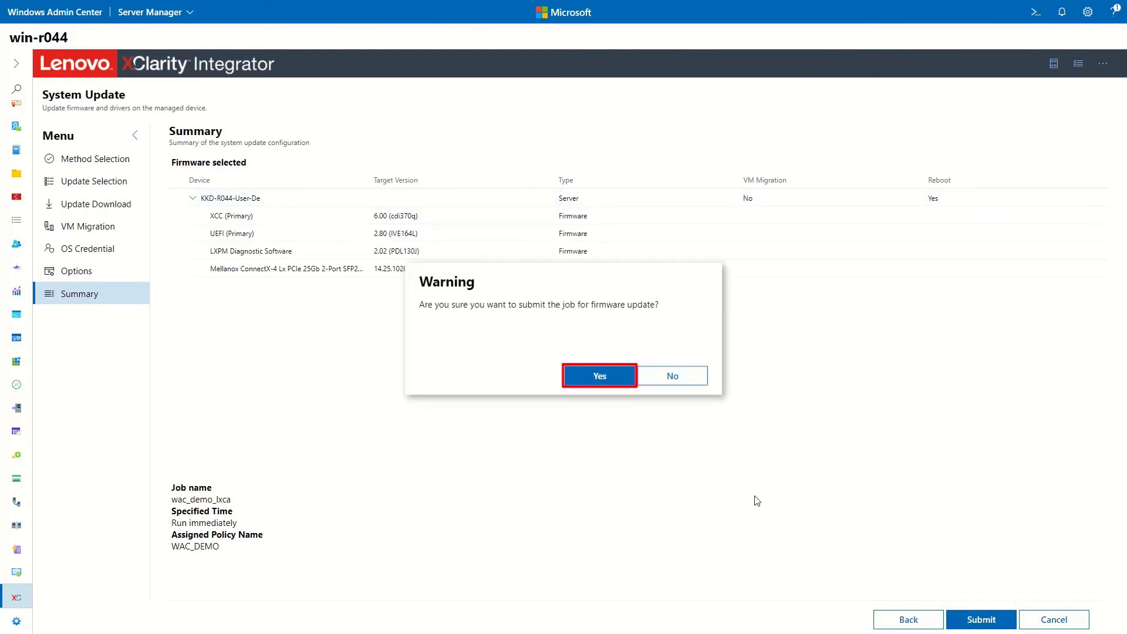
pyautogui.click(599, 376)
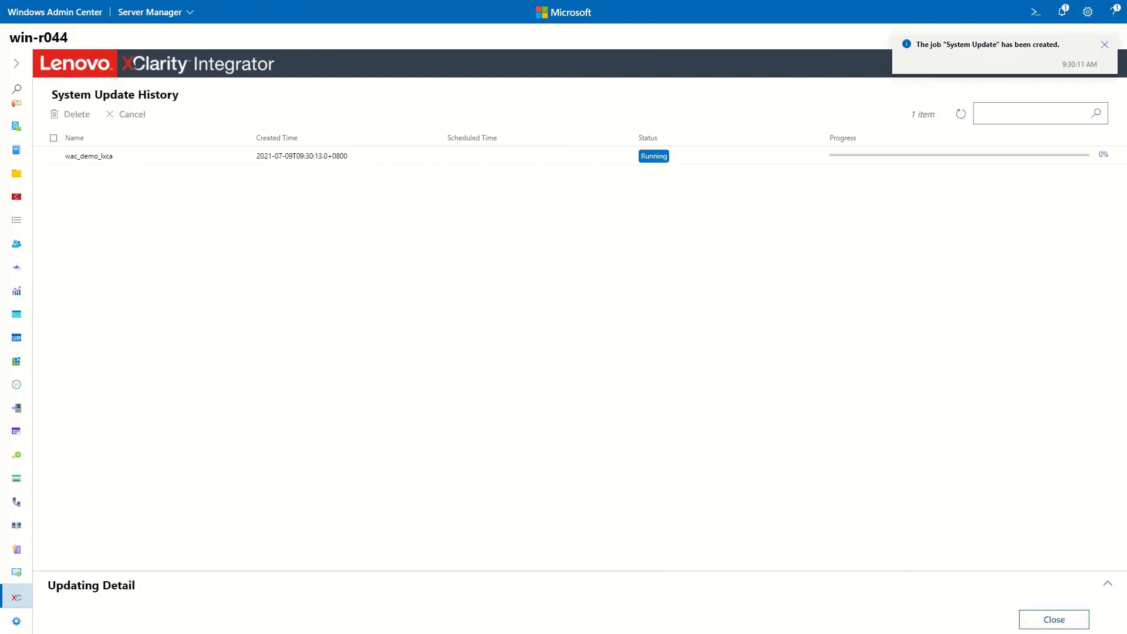
# Open the wac_demo_lxca job details, listing server KKD-R044-User-De as Running
pyautogui.click(207, 160)
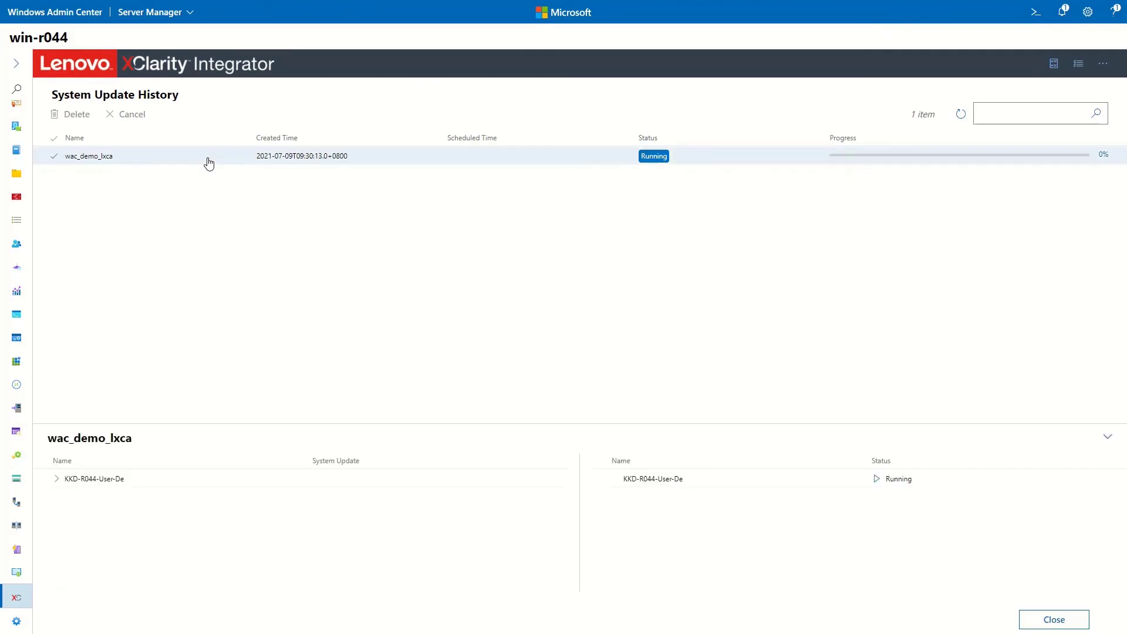